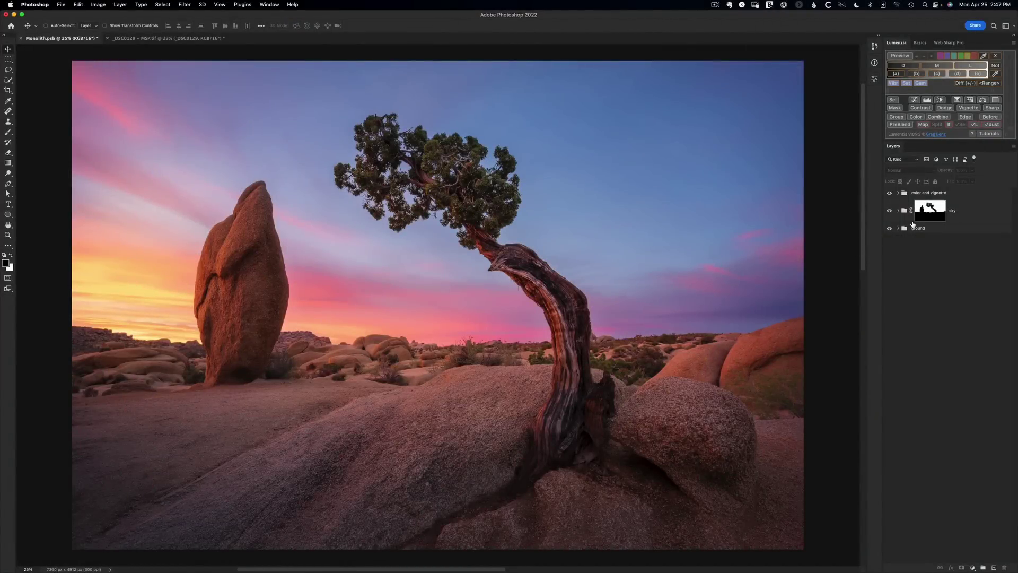
Step: Hide the color and vignette and sky groups, then show both again
alt+click(889, 229)
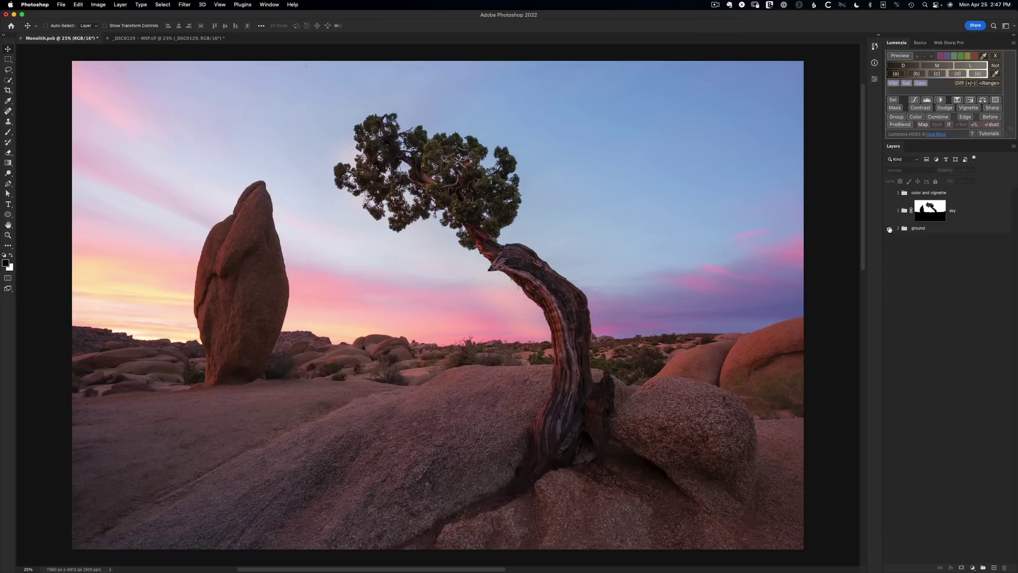
click(890, 211)
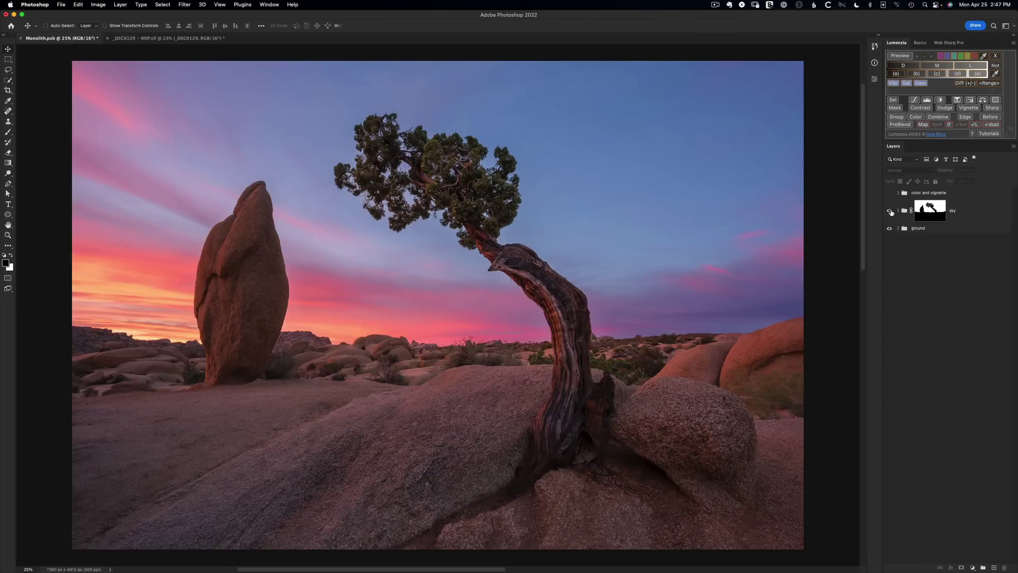
click(890, 193)
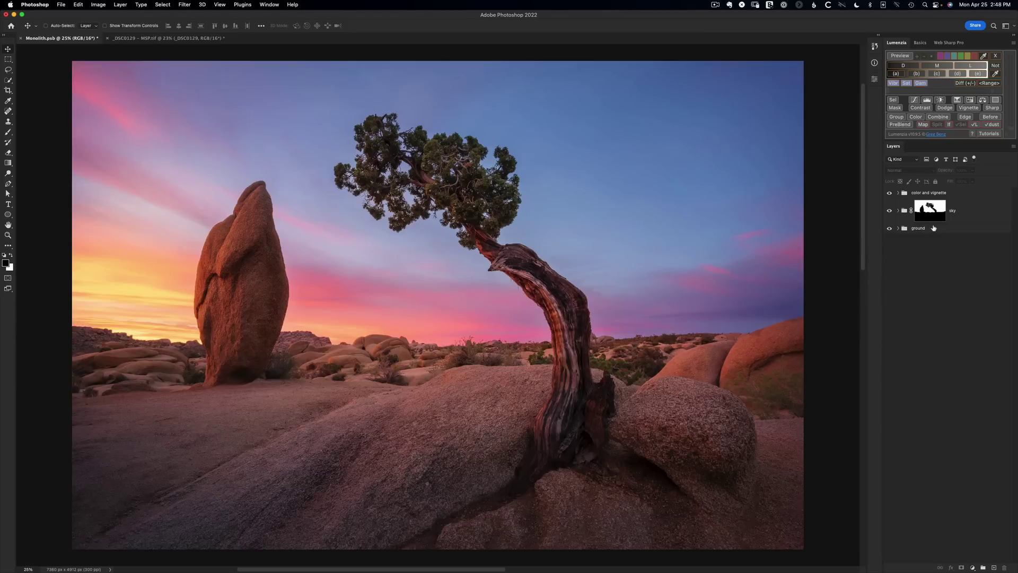
Step: Expand the sky group, solo Dust/Heal/Clone to review its fixes, then show all layers
click(898, 212)
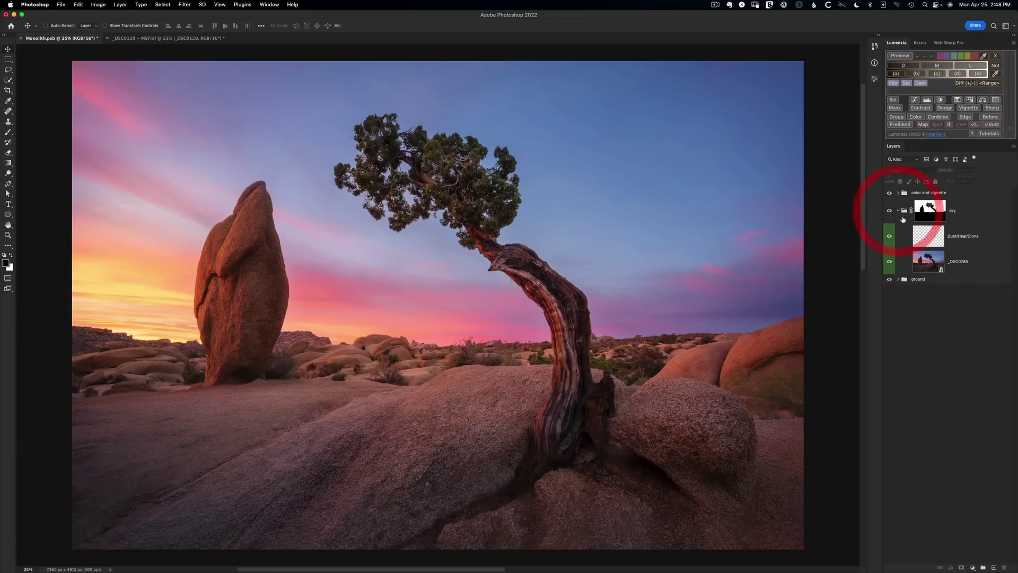
click(957, 238)
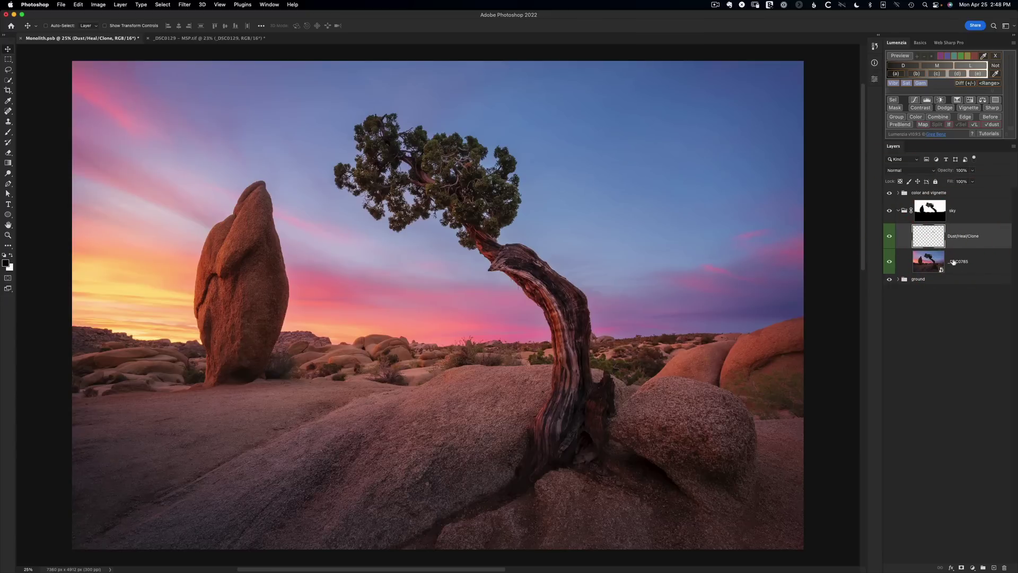
alt+click(891, 240)
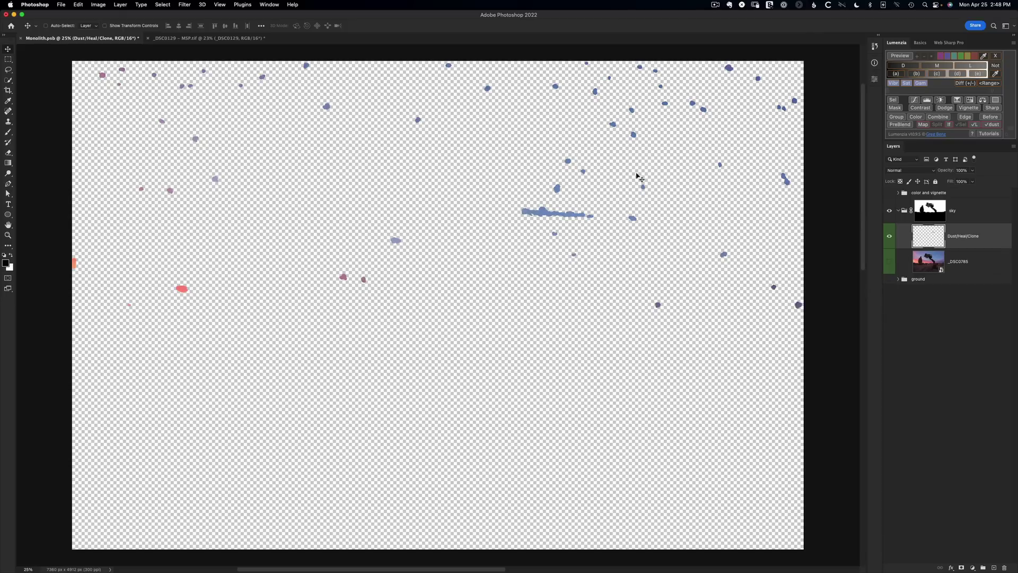
alt+click(889, 238)
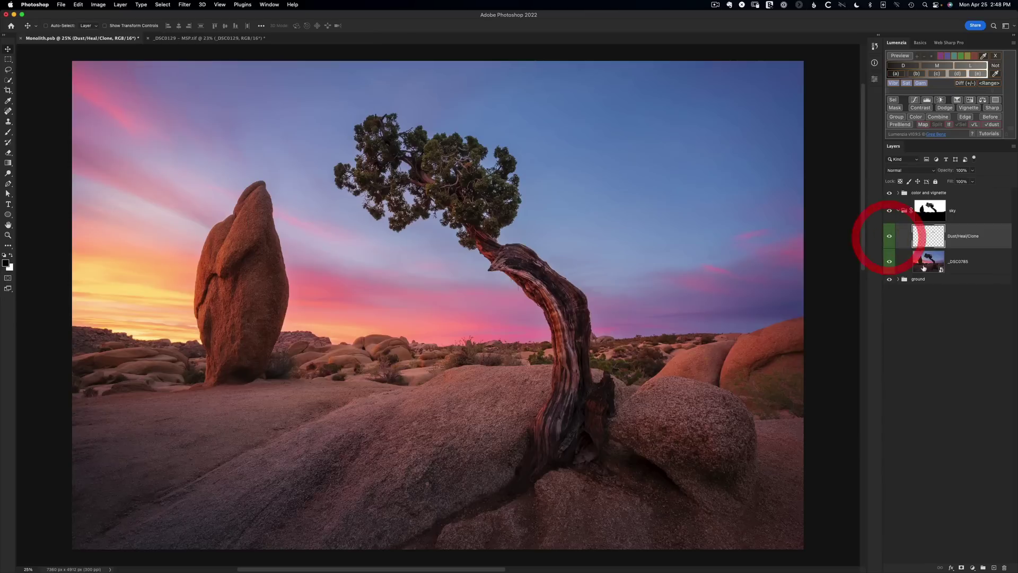
Step: Set _DSC0785's Camera Raw exposure to +0.80, then compare with Dust/Heal/Clone hidden and shown
double_click(924, 261)
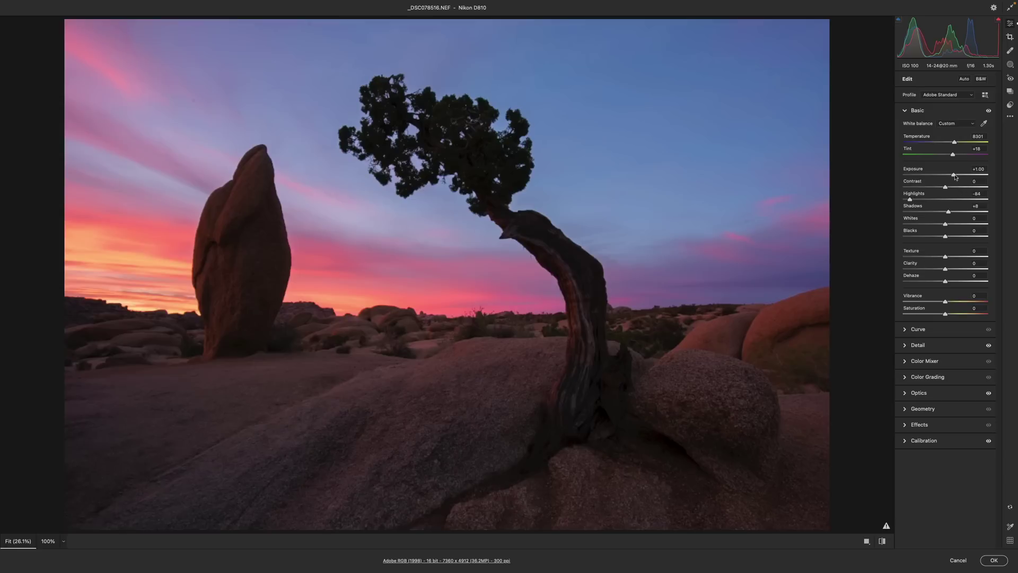
drag(954, 175, 952, 176)
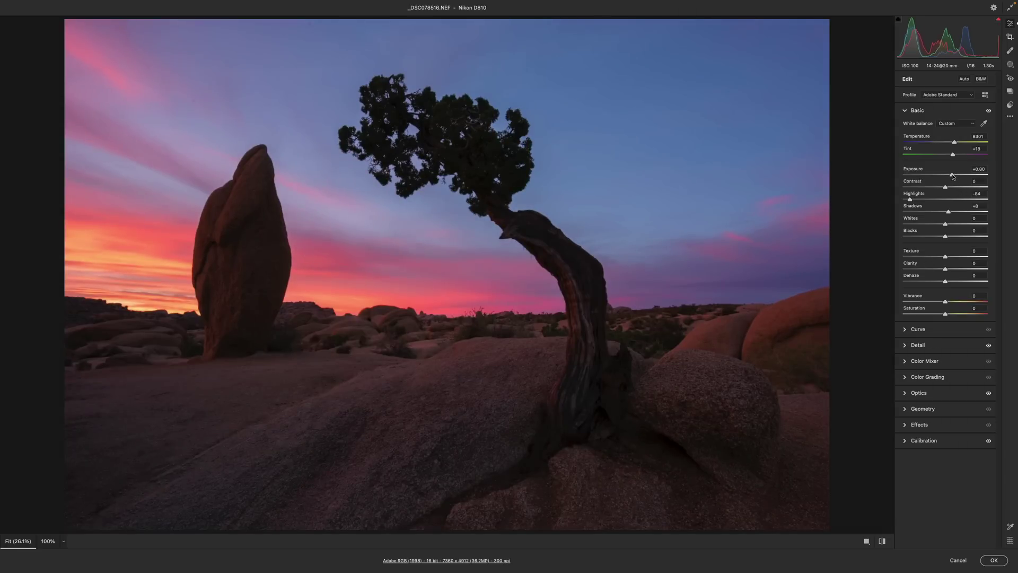
click(995, 560)
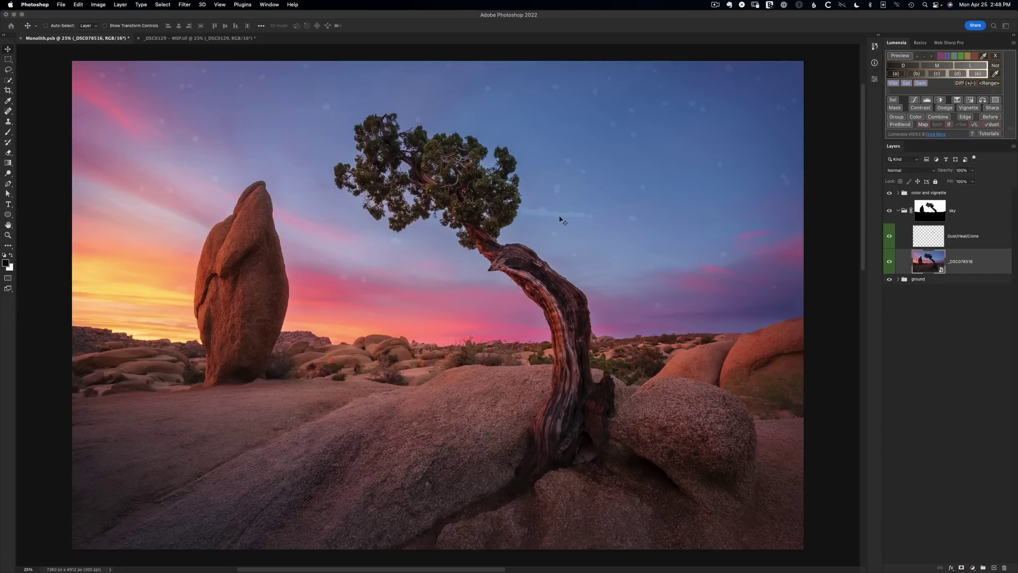
click(890, 236)
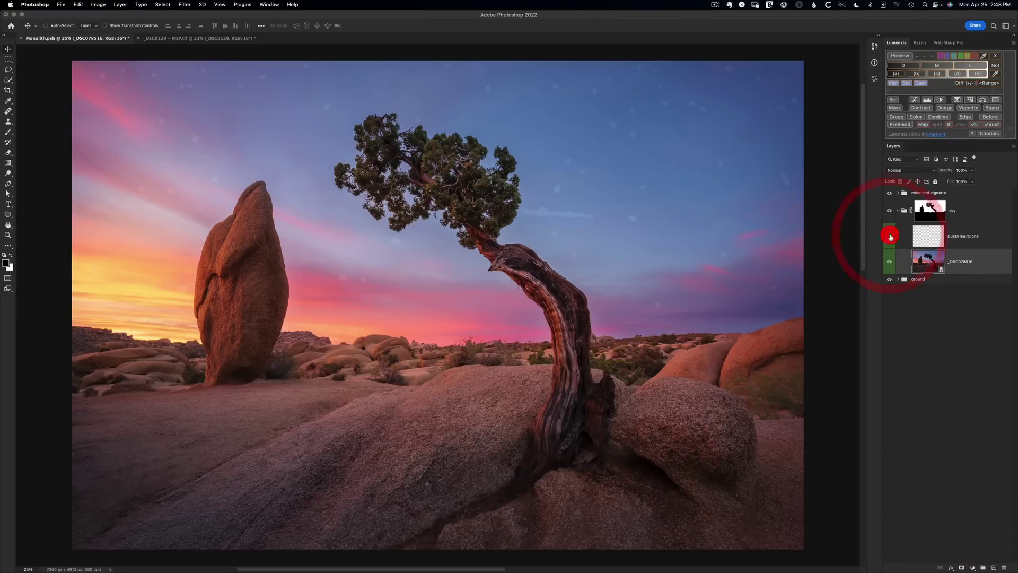
click(891, 238)
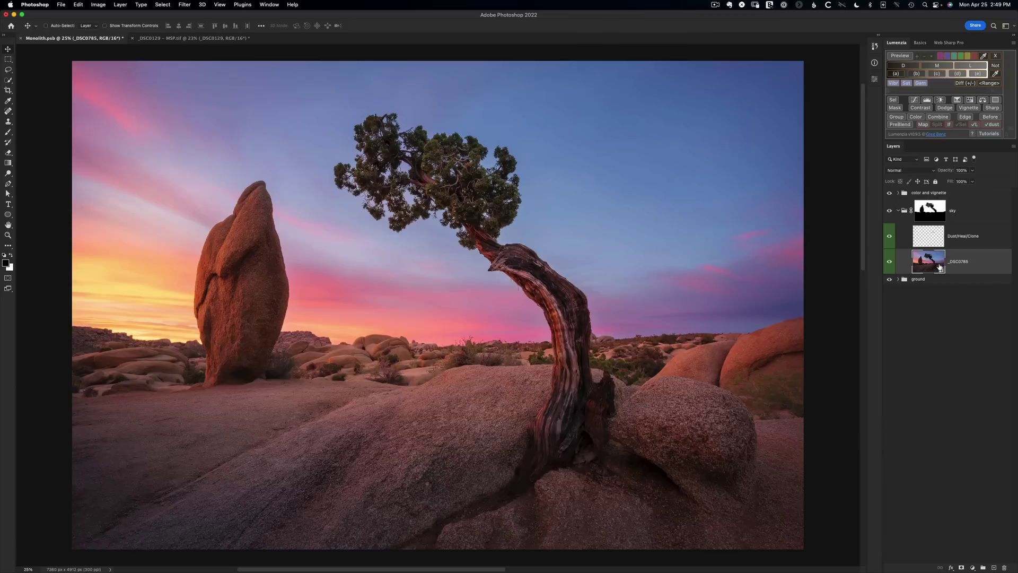
Step: Delete Dust/Heal/Clone, preview sky dust with Camera Raw Filter's Visualize spots, and cancel
mouse_move(931, 242)
mouse_down()
mouse_move(1005, 424)
mouse_move(1008, 569)
mouse_up()
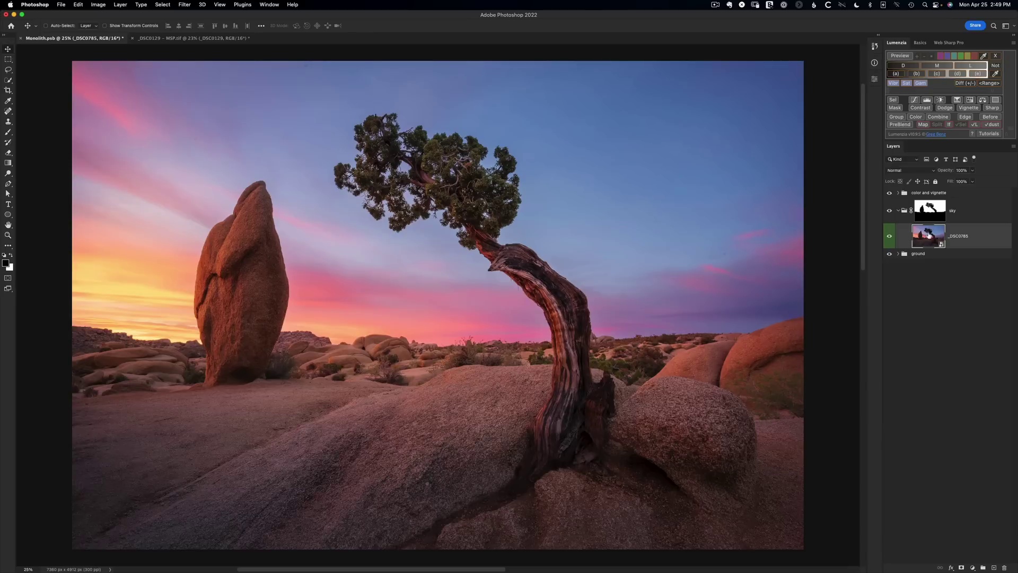
click(178, 2)
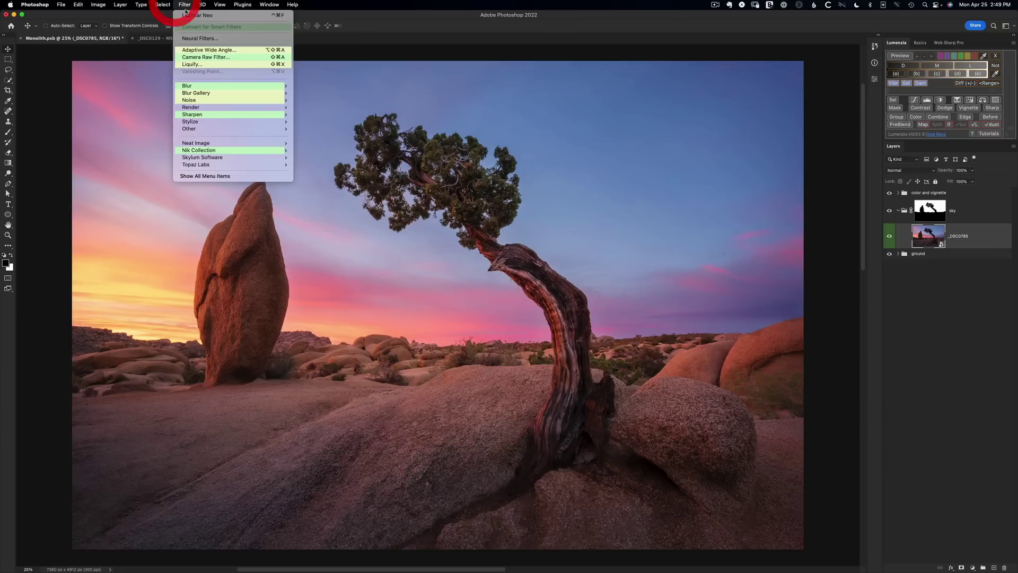
click(199, 51)
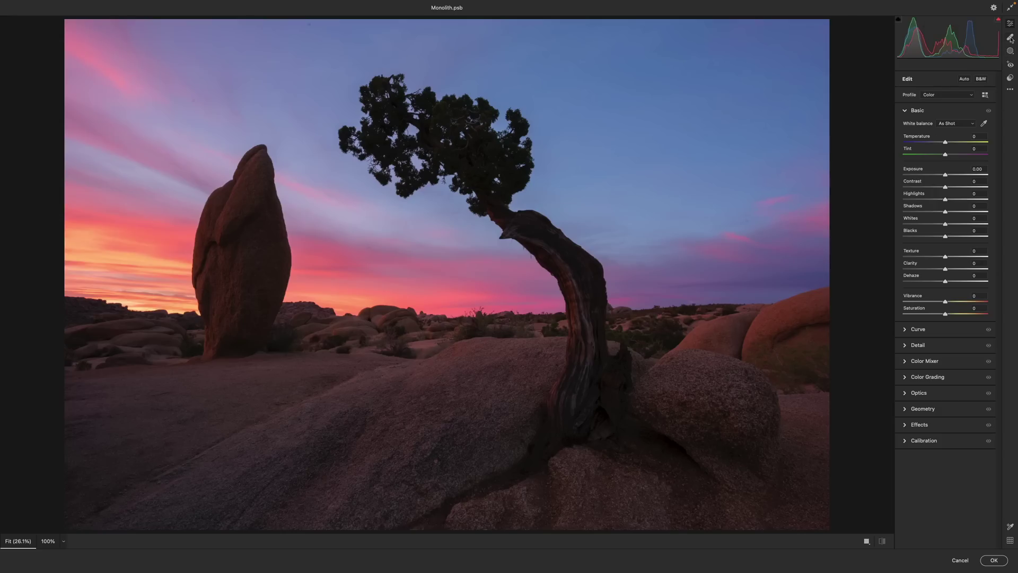
click(1011, 38)
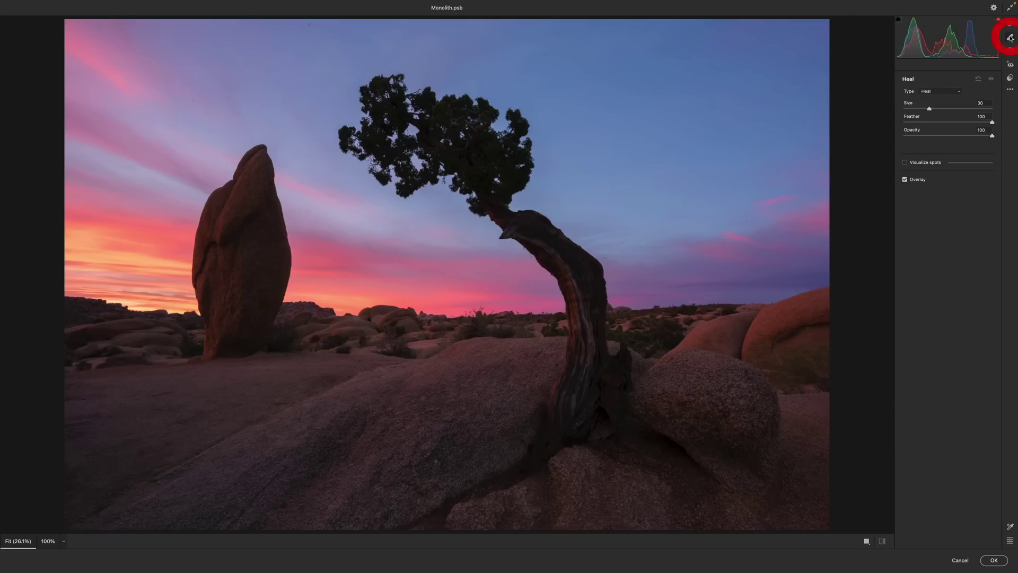
click(931, 164)
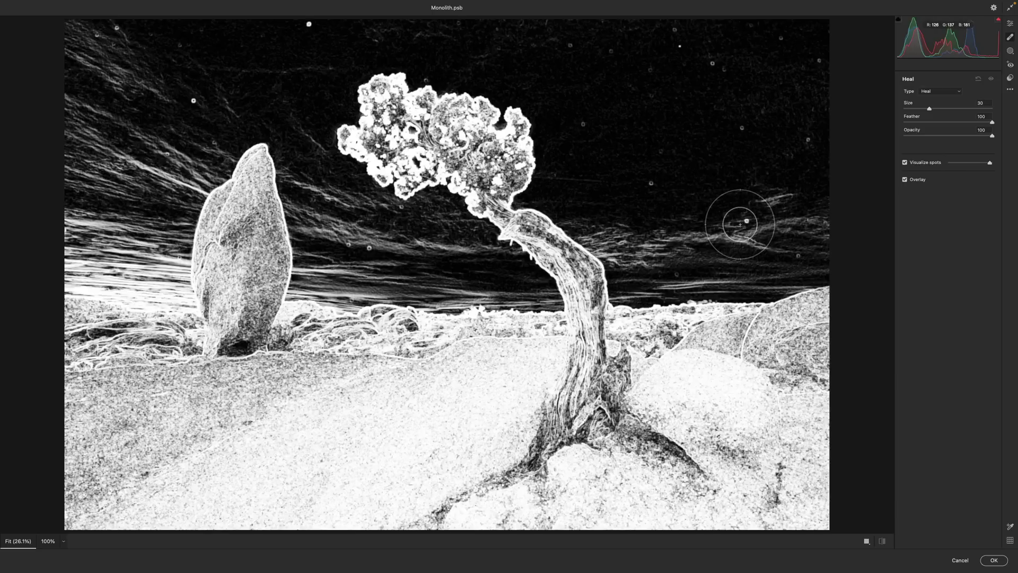
click(958, 561)
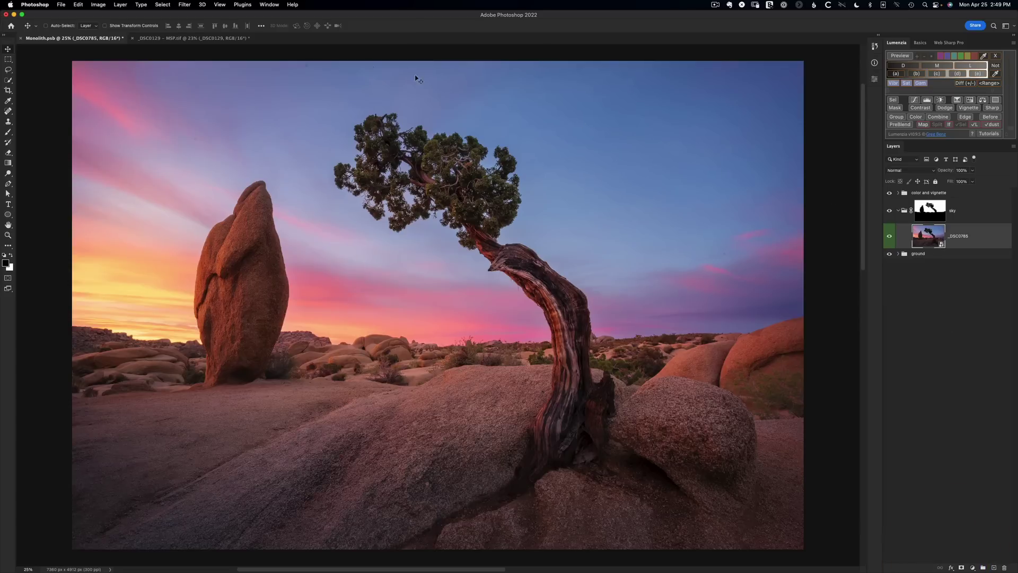
Step: Send the _DSC0785 sky photo to Luminar Neo via Filter > Skylum Software
click(187, 6)
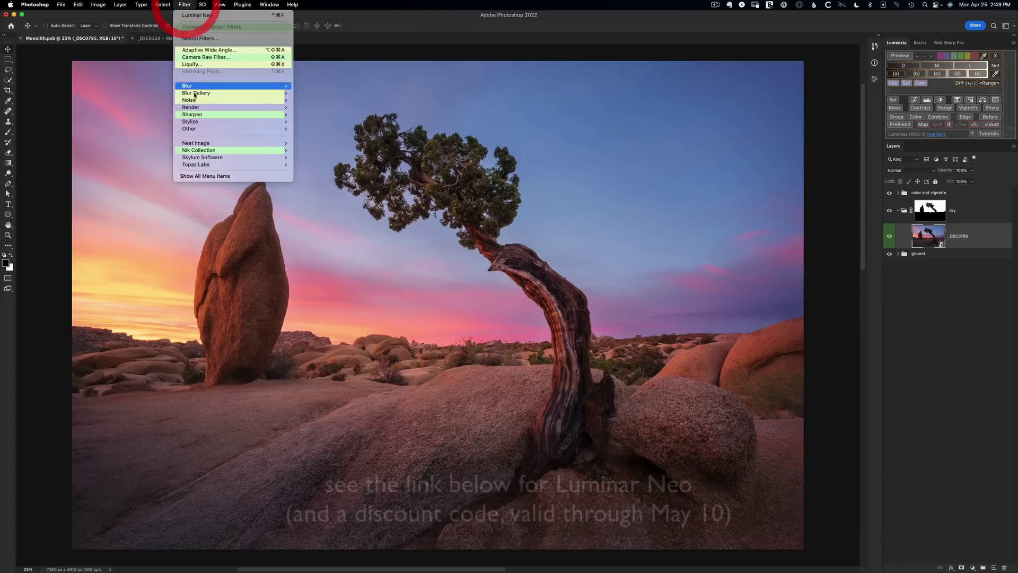
mouse_move(202, 157)
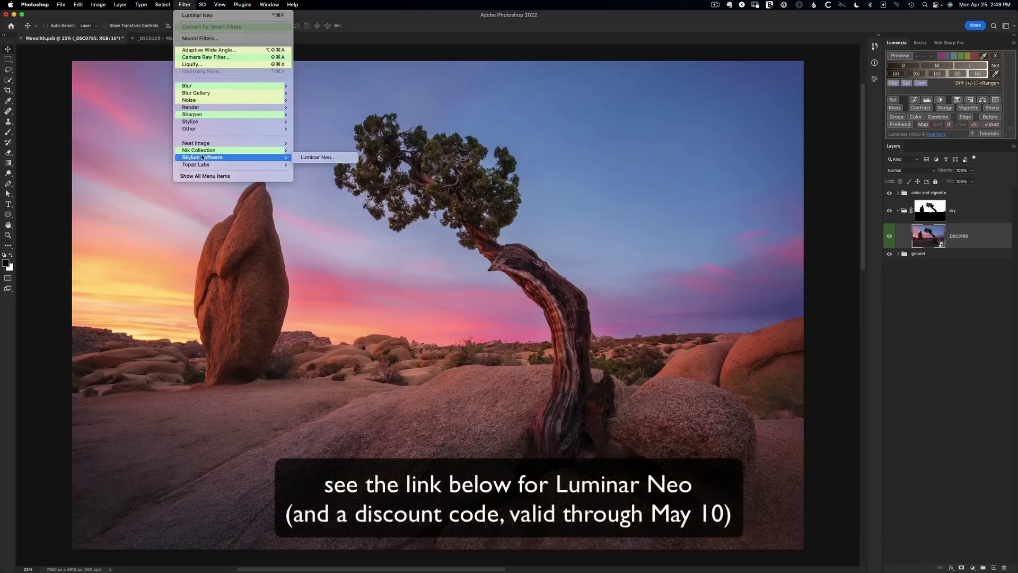
click(329, 157)
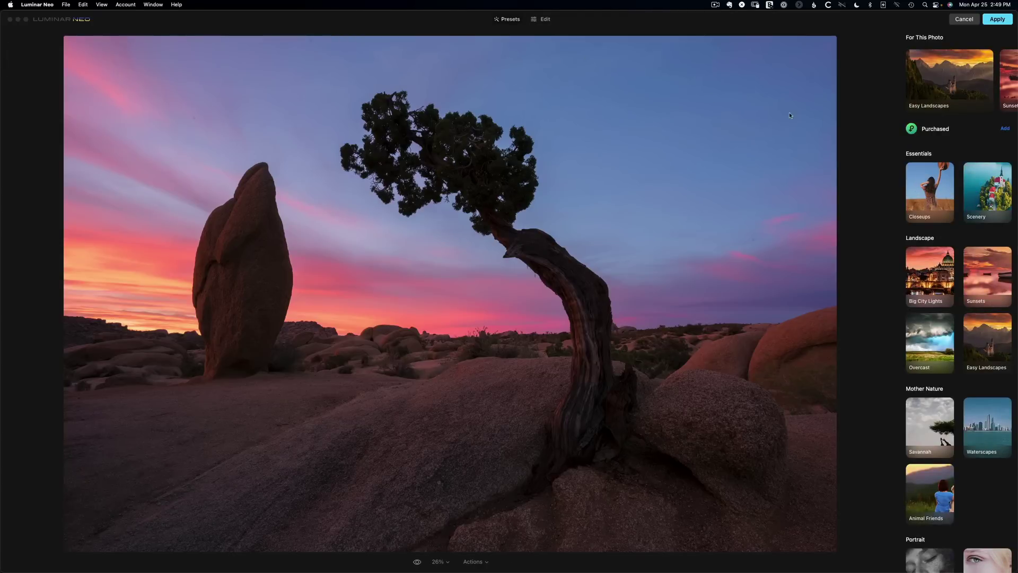
Step: Apply Luminar Neo's Erase > Remove Dust Spots and return the result to Photoshop
click(541, 19)
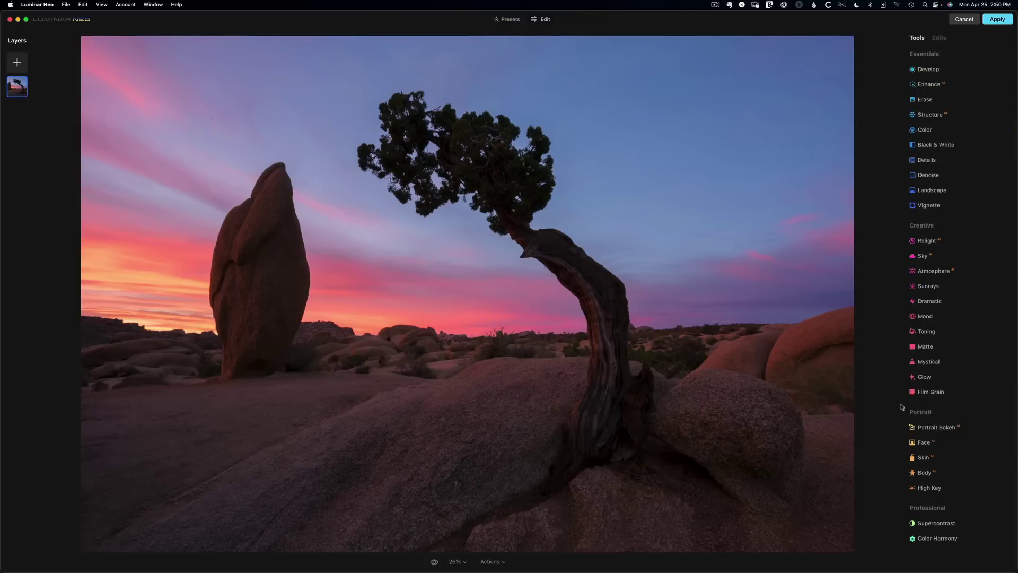
click(926, 100)
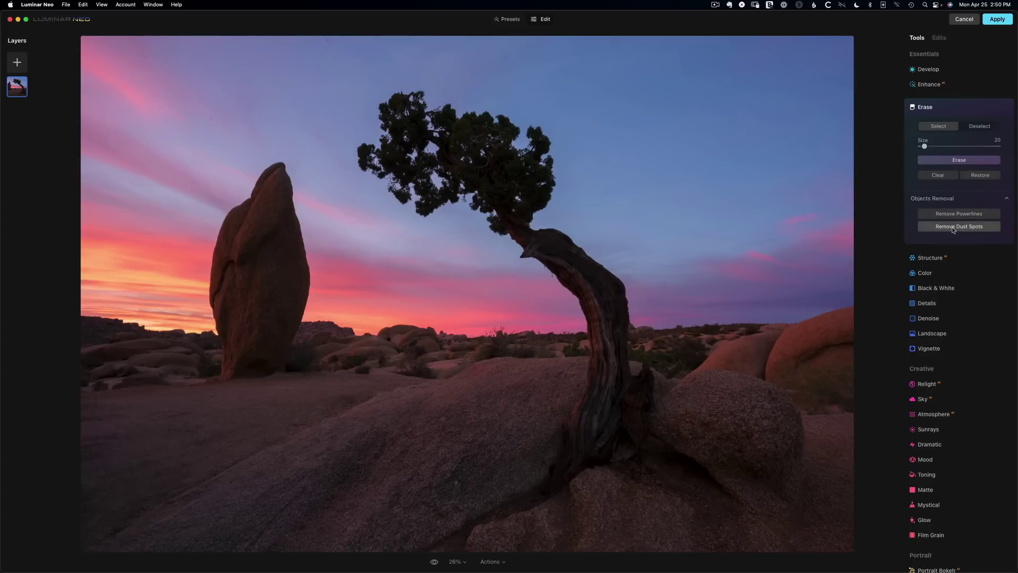
click(954, 228)
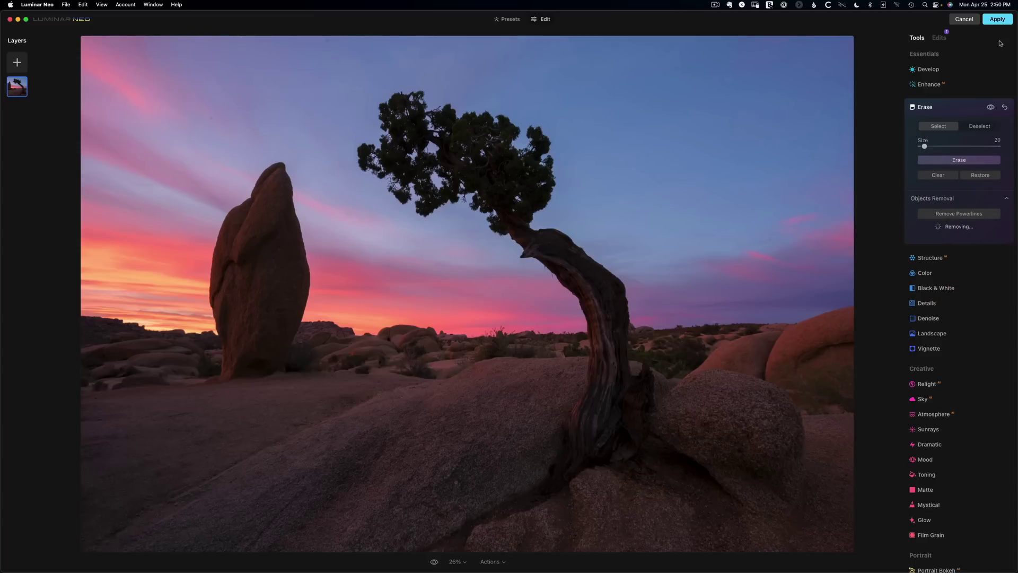
click(993, 21)
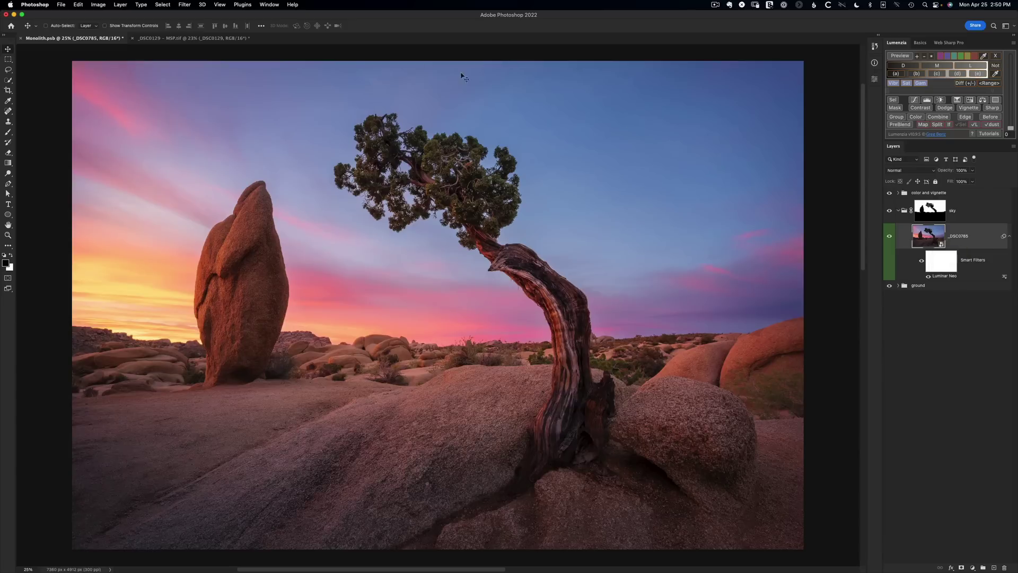
Step: Check the remaining sky spots with Camera Raw Filter's spot visualization, then cancel
click(185, 5)
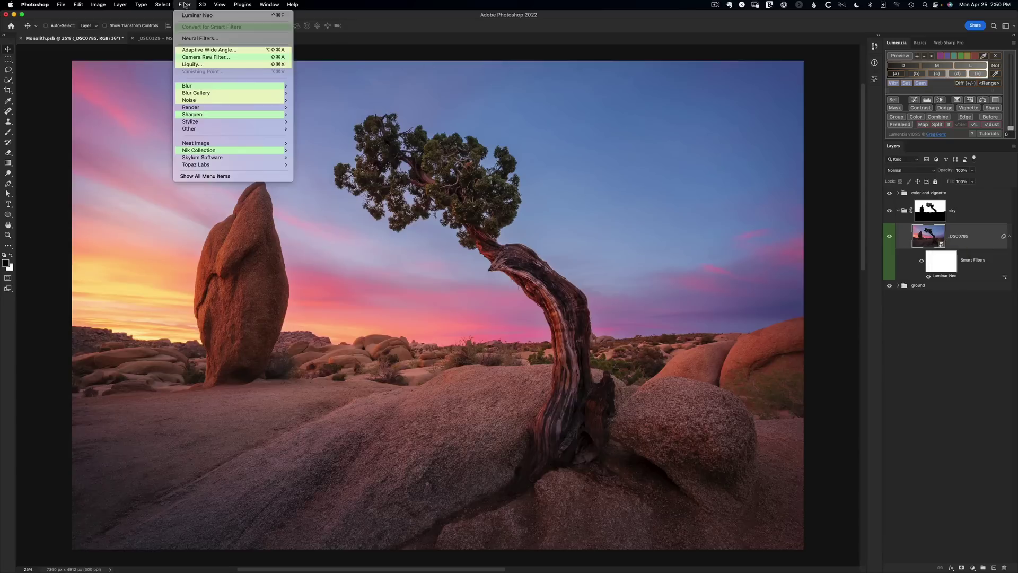
click(196, 57)
key(b)
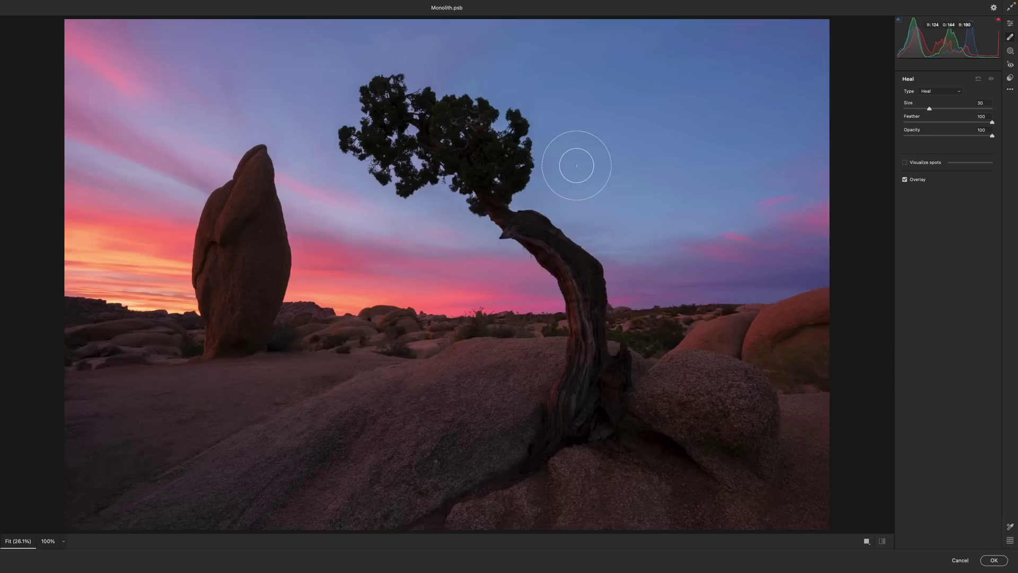
key(y)
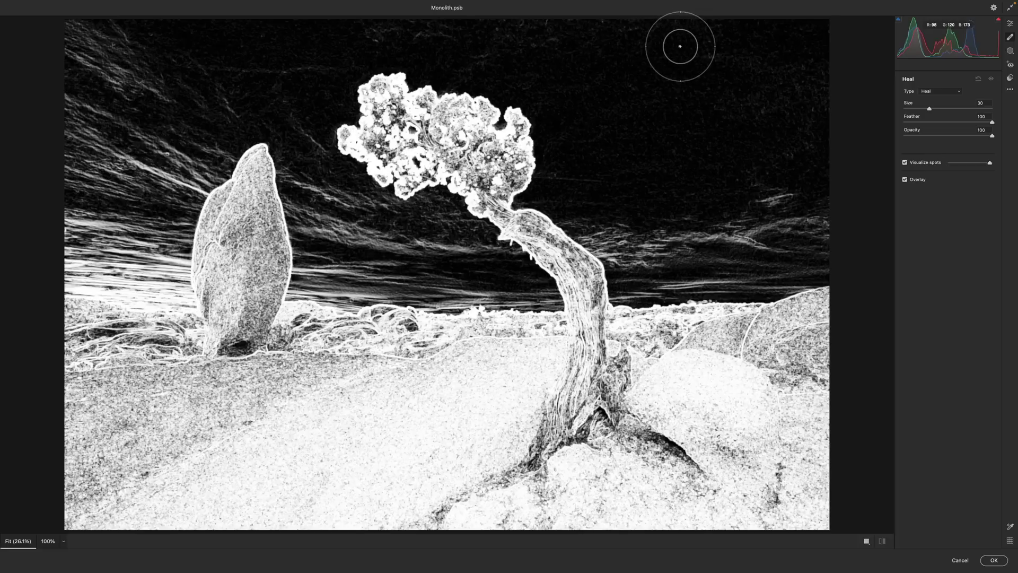
click(959, 559)
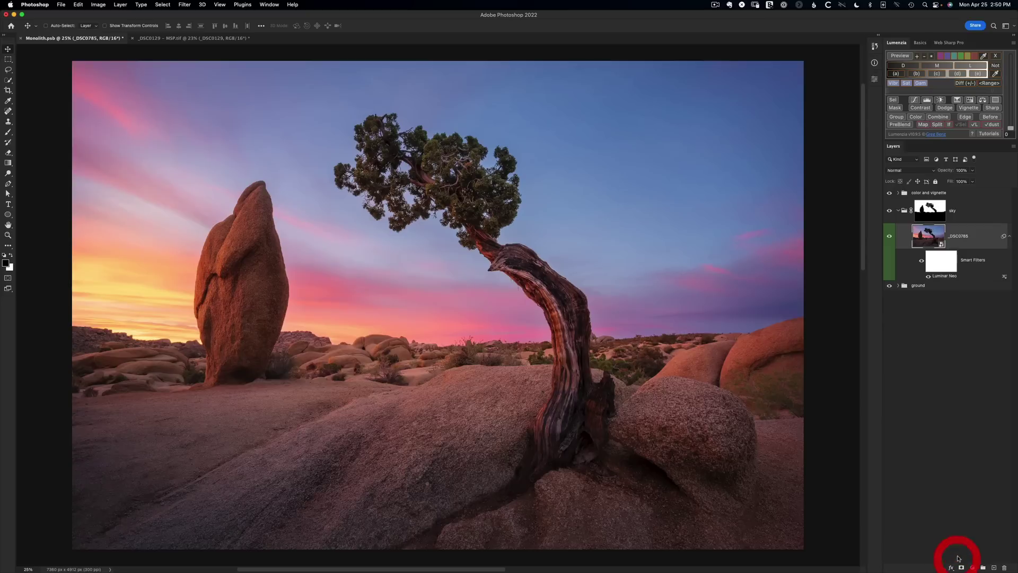
Step: Zoom in on the spot in the upper-right sky, then fit the image on screen
key(z)
drag(654, 96, 705, 130)
drag(627, 237, 625, 175)
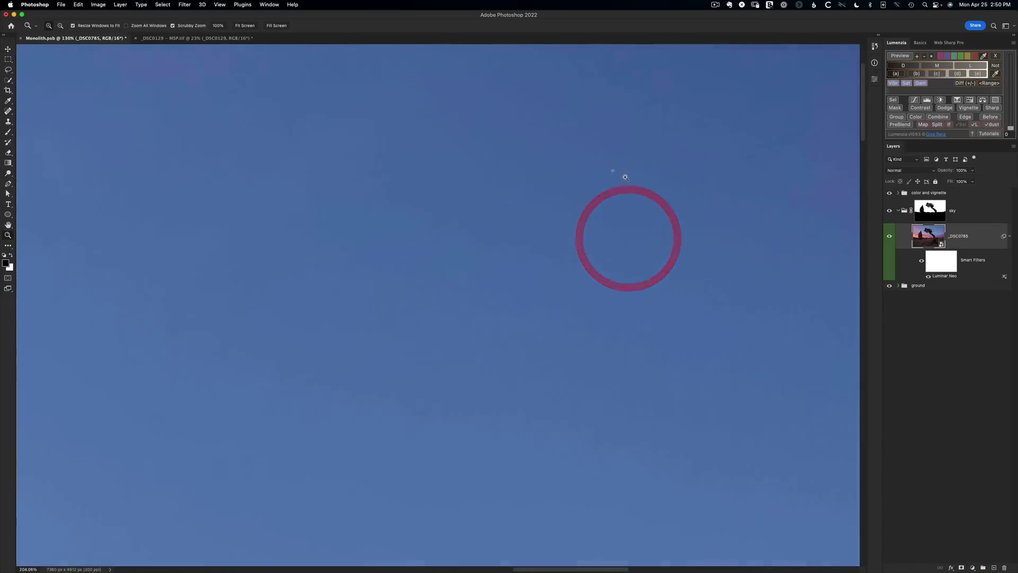
click(626, 176)
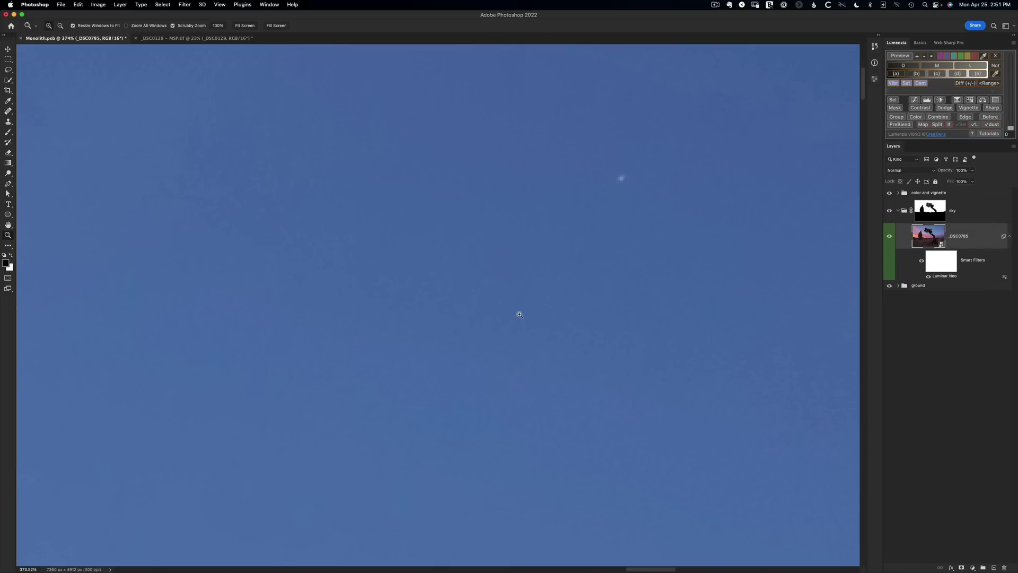
key(super+0)
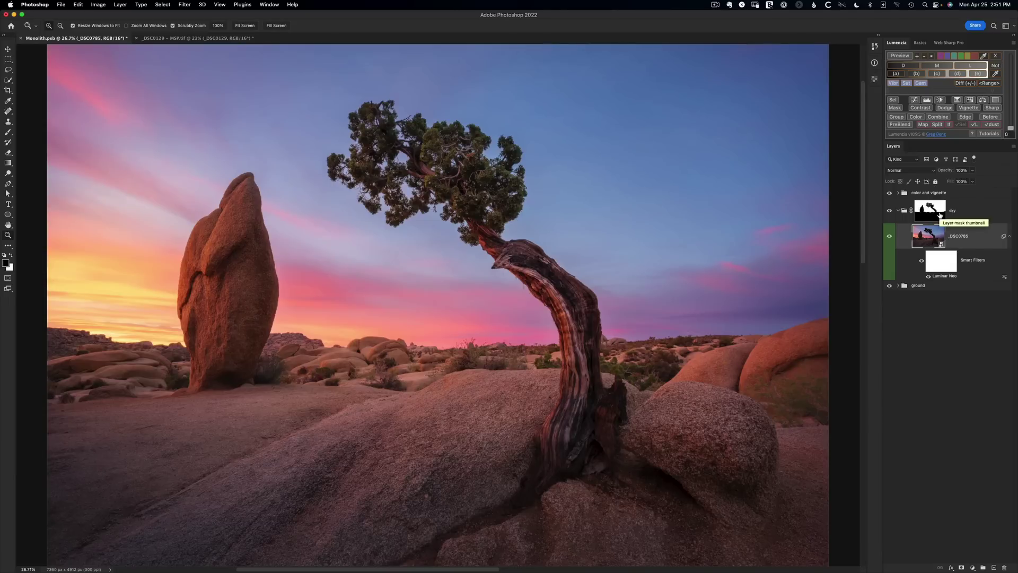
Step: Fill the Luminar Neo filter mask black outside an inverted Select > Sky selection
click(945, 262)
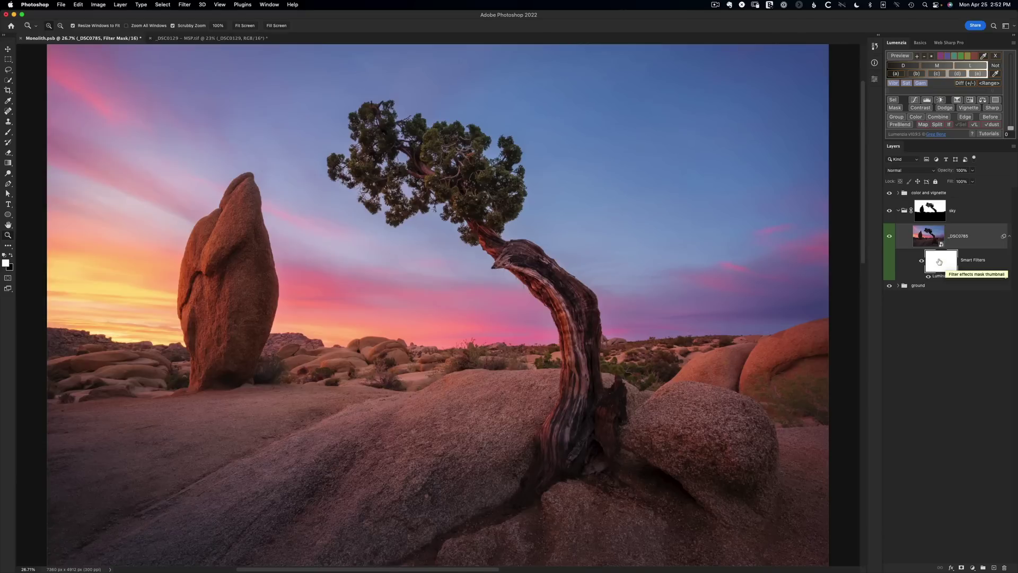
click(162, 4)
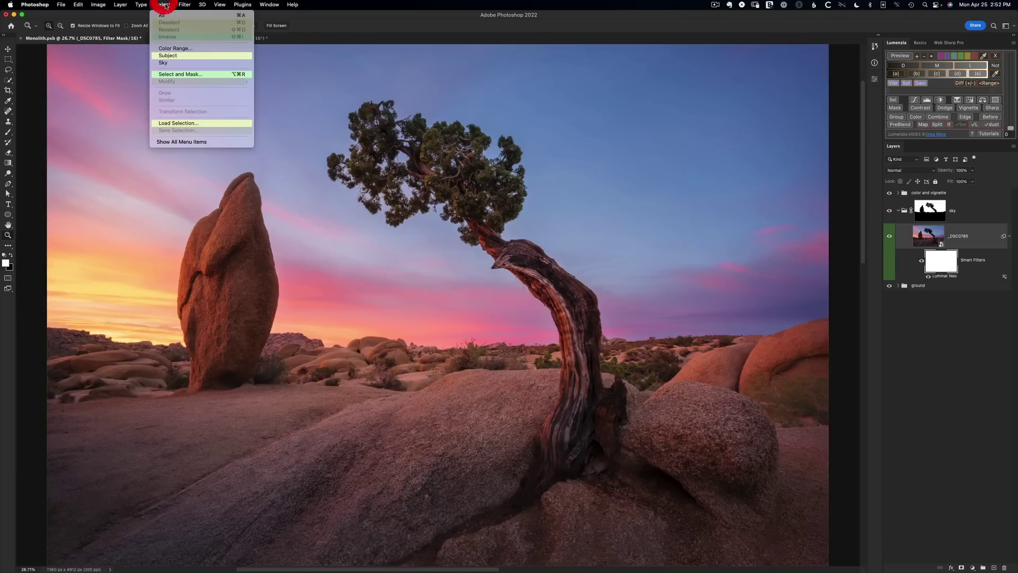
click(180, 61)
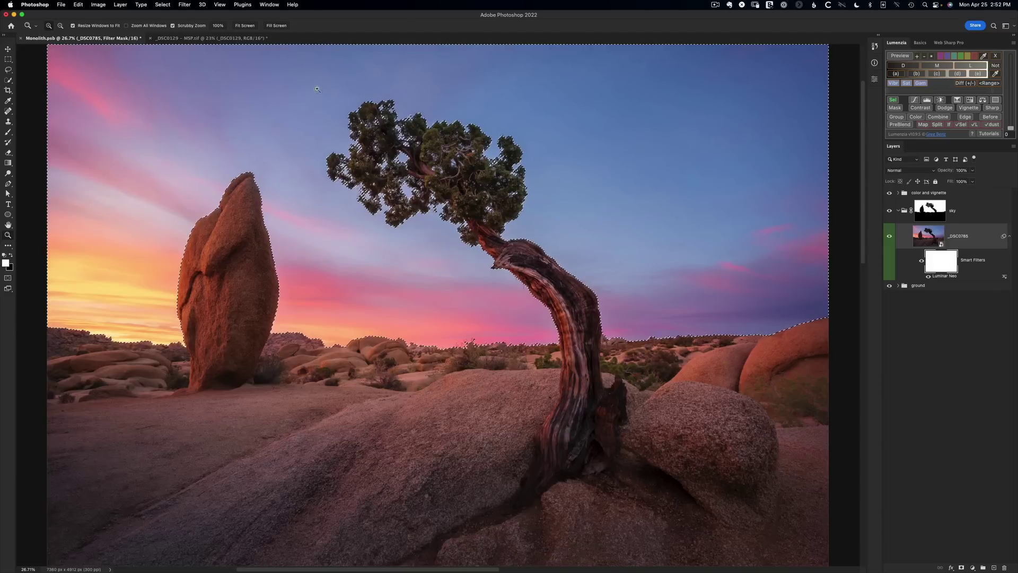
click(160, 4)
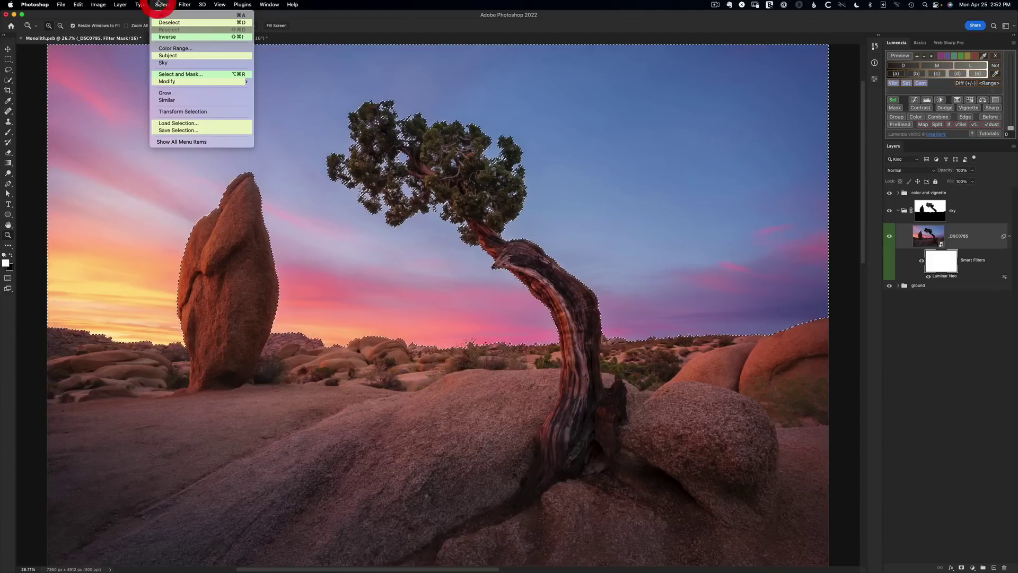
click(175, 39)
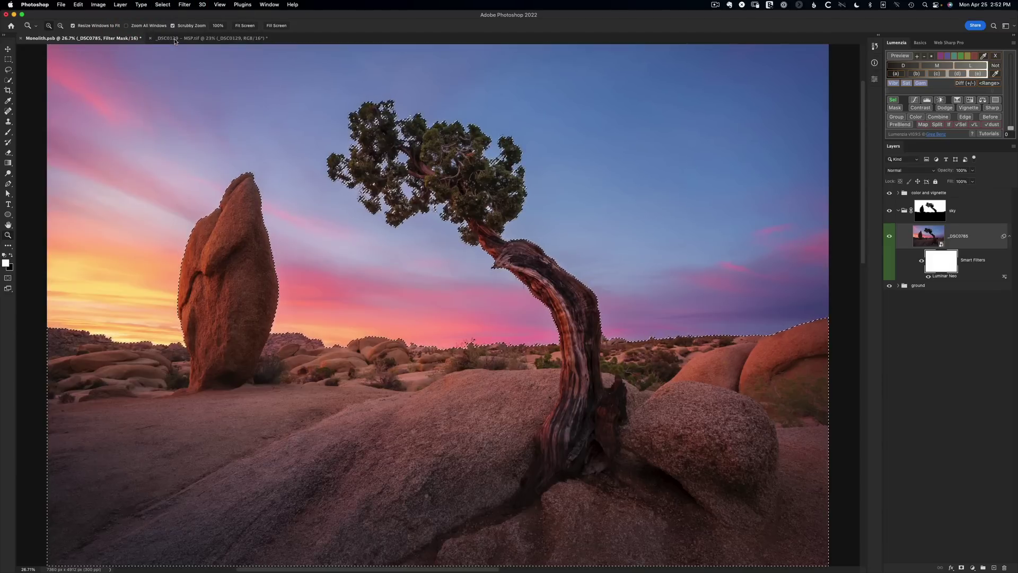
key(shift+BackSpace)
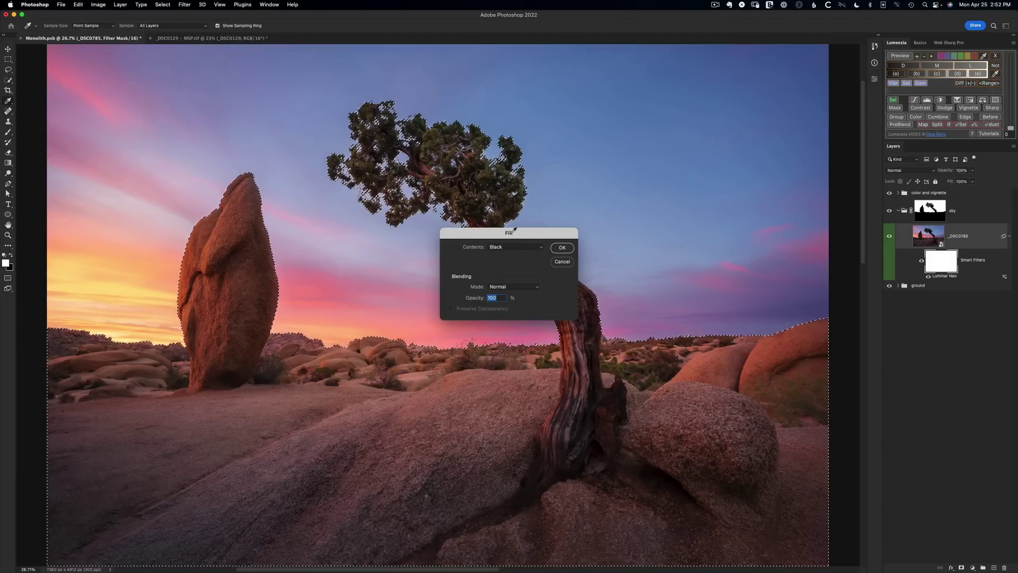
click(563, 248)
key(z)
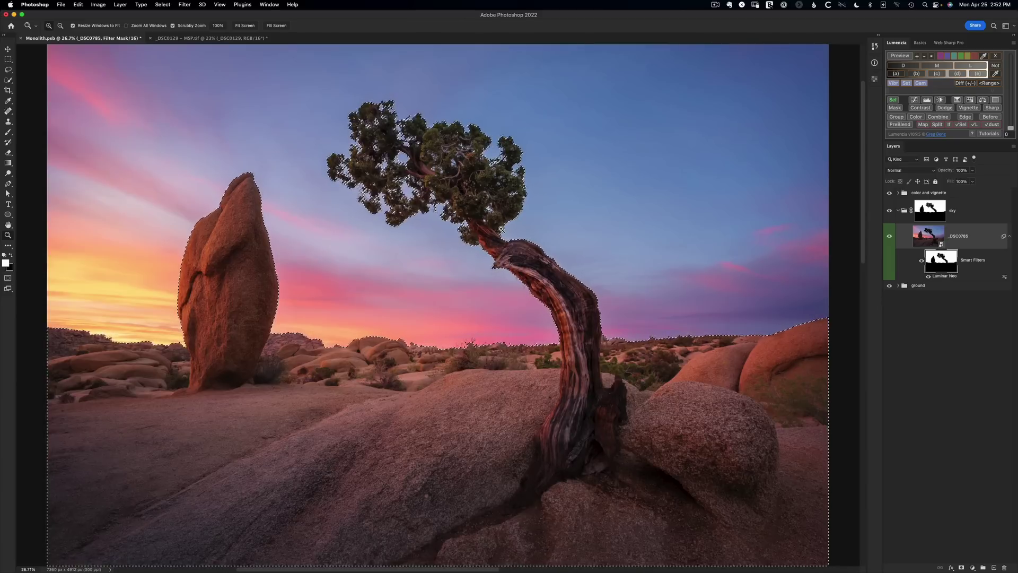
Step: Undo the black mask fill, deselect, and start Basics panel visualization of the smart filter
key(alt+BackSpace)
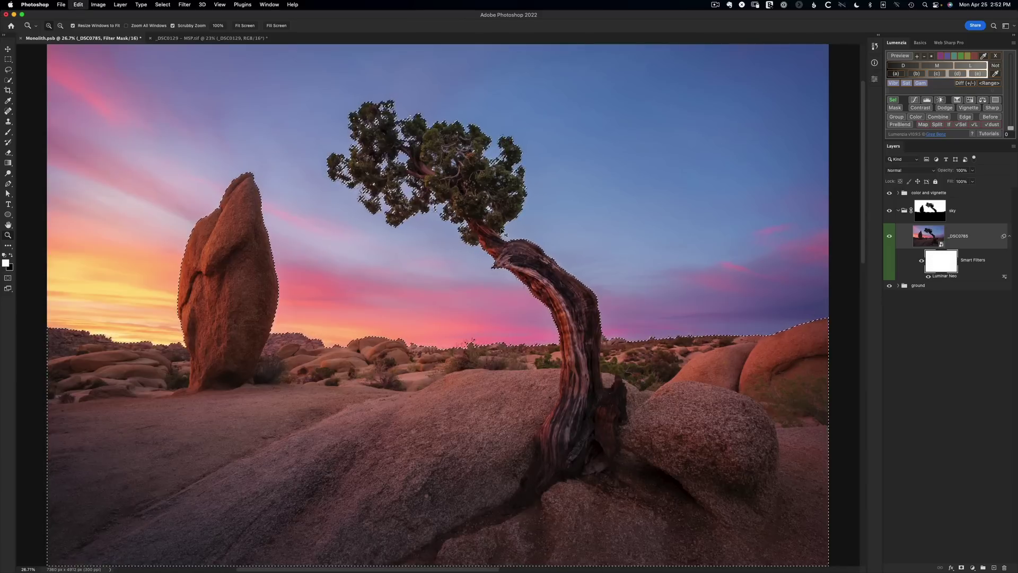
key(super+d)
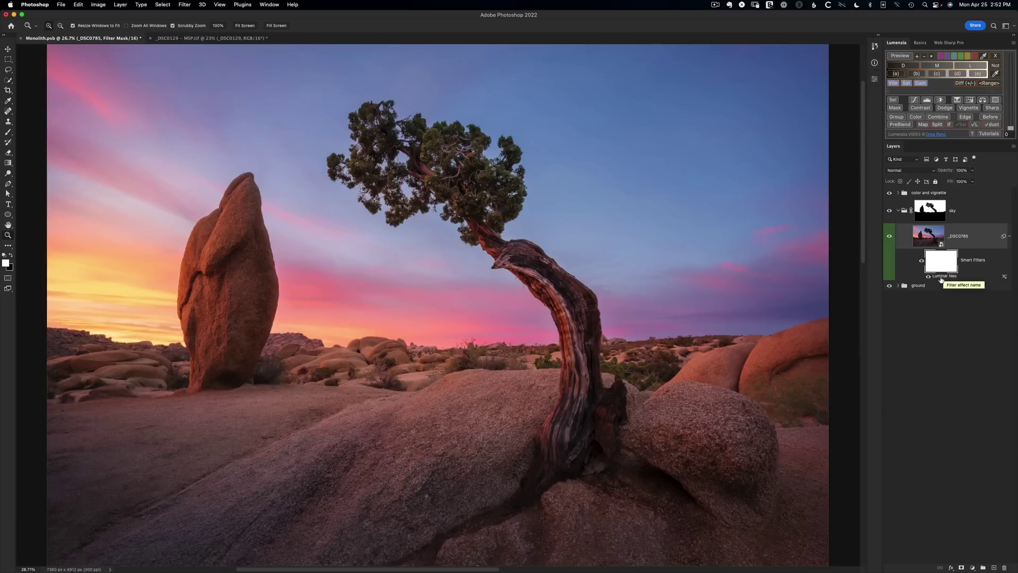
click(924, 46)
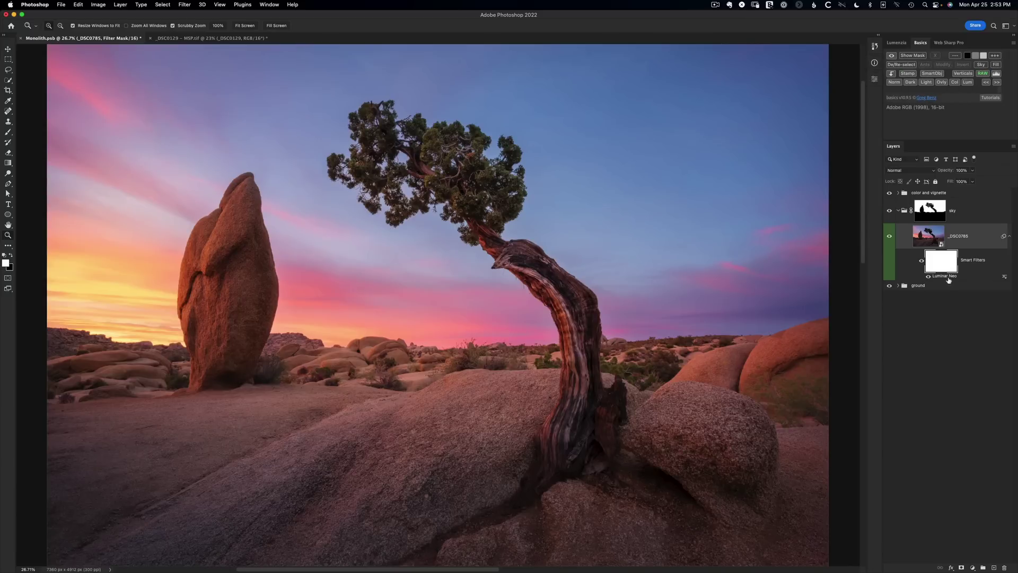
click(892, 55)
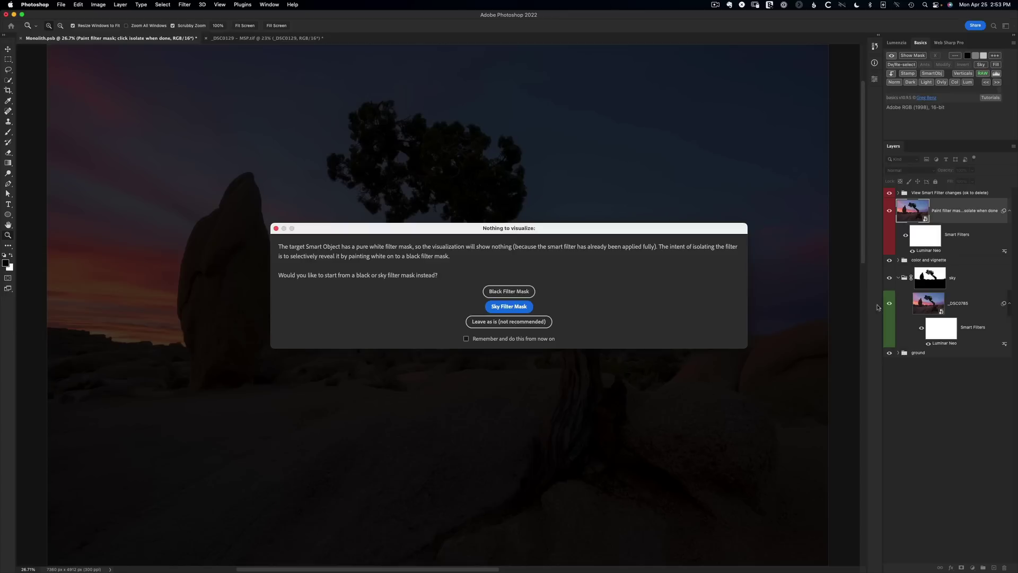
Step: Start from a black filter mask and toggle the visualization overlay to compare
click(511, 291)
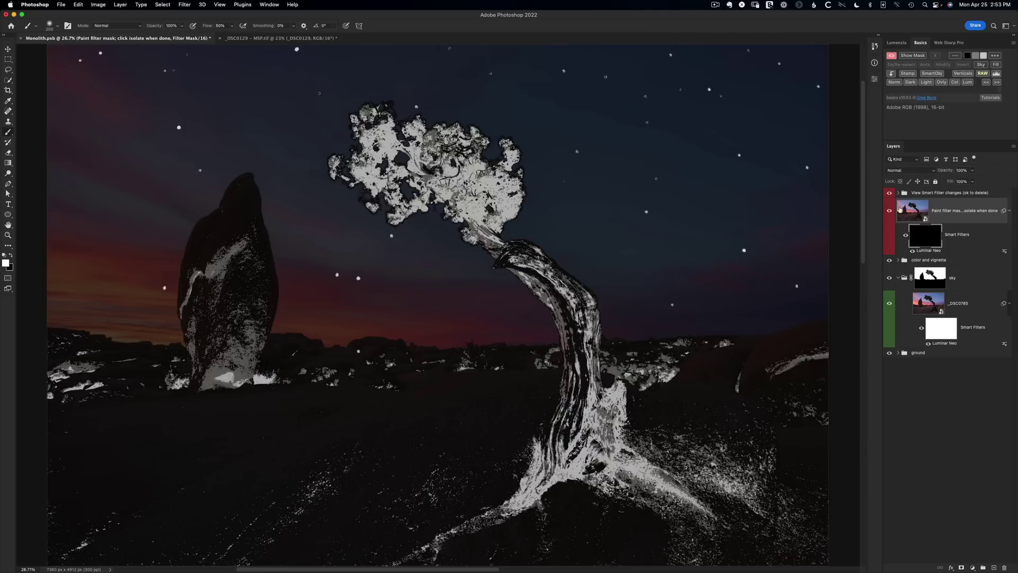
click(889, 194)
click(889, 194)
click(889, 194)
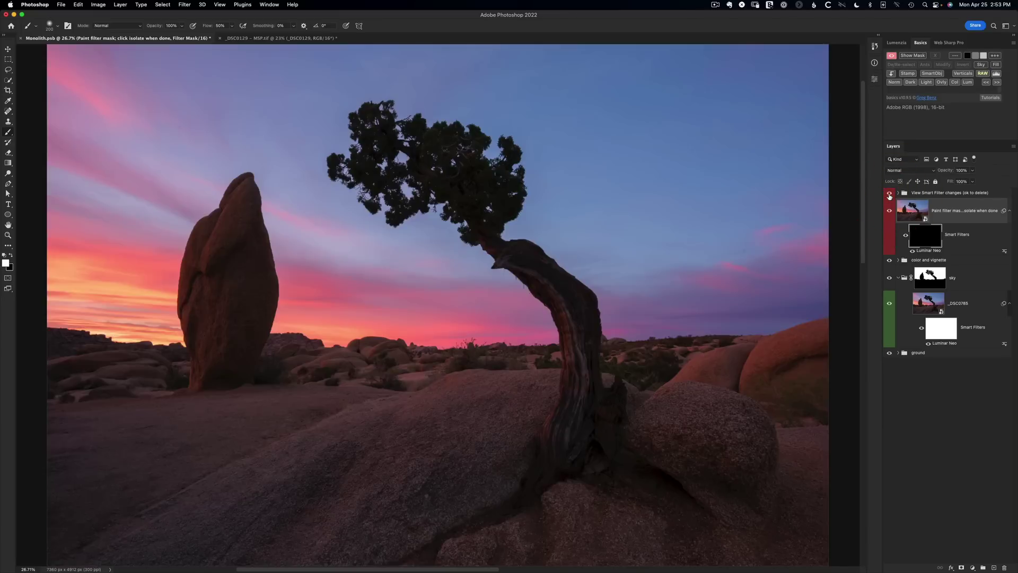
click(889, 194)
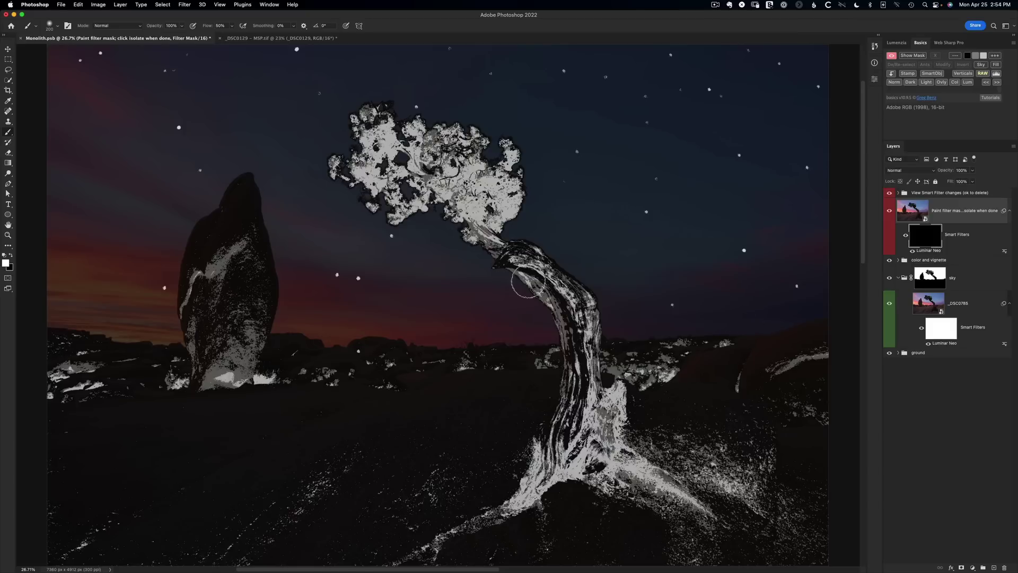
click(889, 193)
click(890, 194)
Step: Paint the Luminar Neo filter back in over the specks across the sky
click(656, 178)
click(646, 211)
click(672, 304)
click(744, 250)
click(797, 285)
click(808, 167)
click(739, 155)
click(721, 96)
click(647, 121)
click(645, 96)
click(710, 89)
click(606, 76)
click(563, 70)
click(670, 55)
click(748, 51)
click(779, 63)
click(818, 87)
click(502, 77)
click(450, 48)
click(297, 50)
click(319, 93)
click(179, 127)
click(200, 170)
click(170, 70)
click(193, 48)
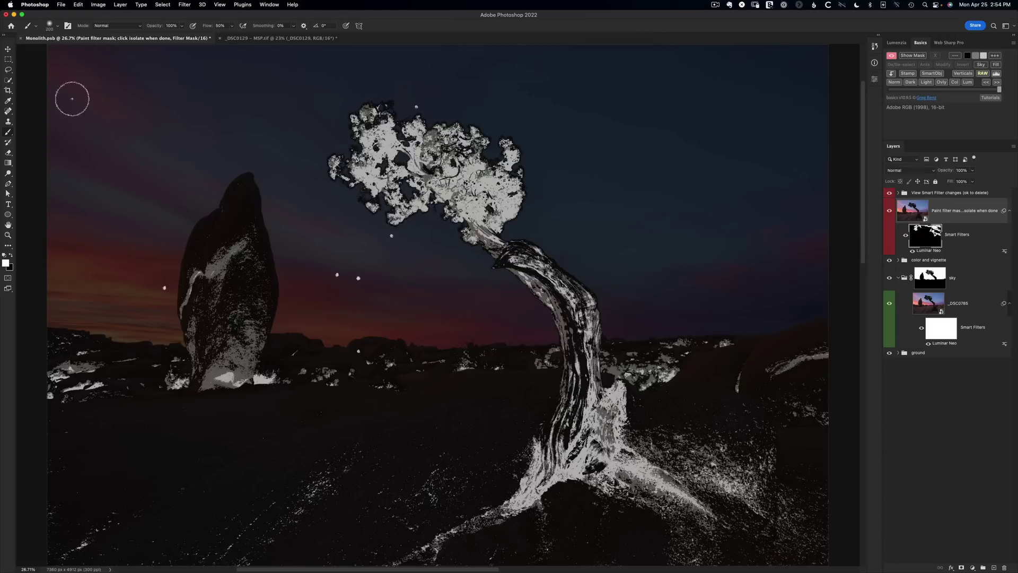
click(80, 130)
click(157, 271)
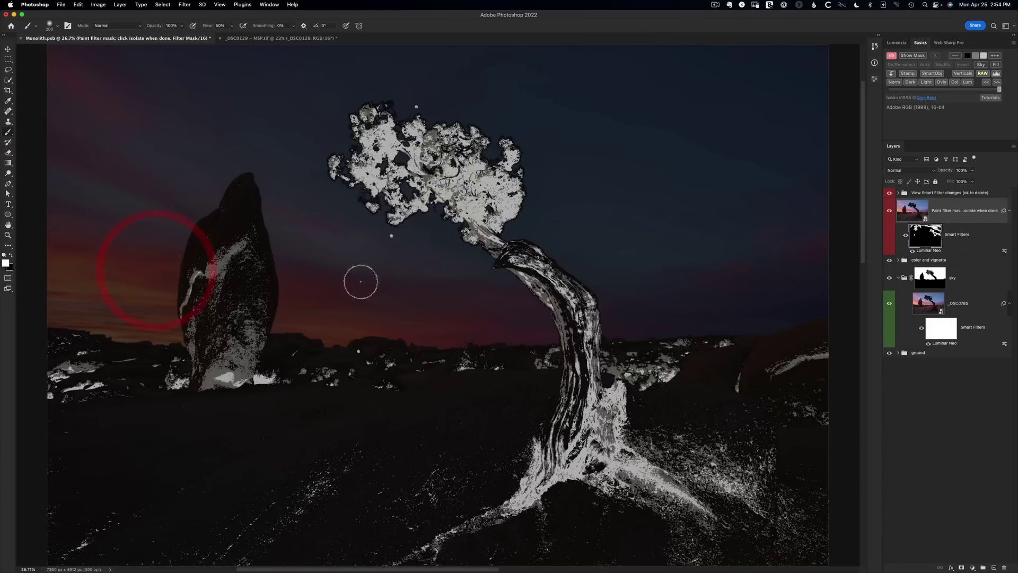
click(370, 267)
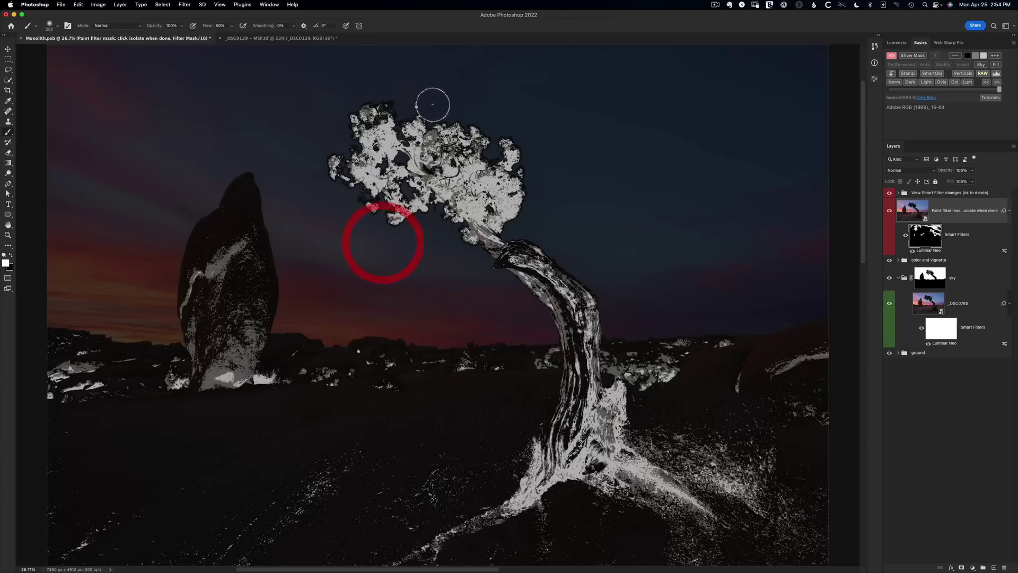
Step: Shrink the brush from 200 to 125, paint just above the tree, and end visualization
key(bracketleft)
key(bracketleft)
key(bracketleft)
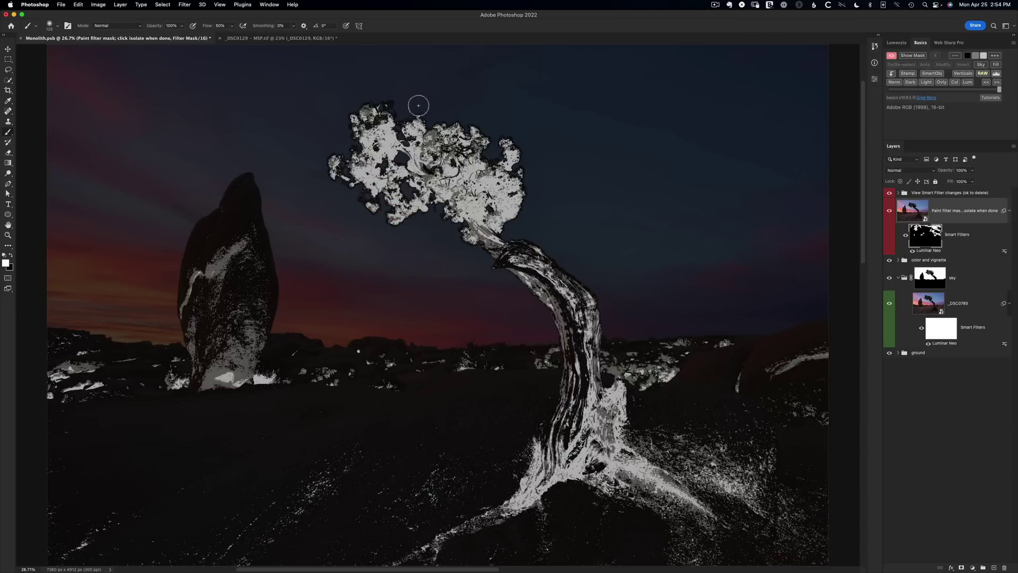
click(417, 104)
click(892, 56)
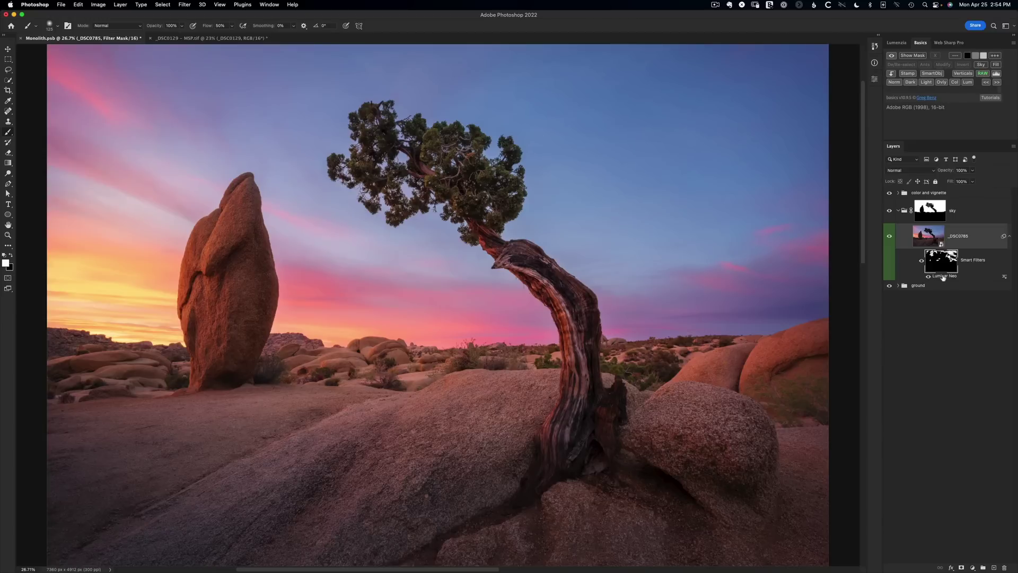
Step: Set the embedded raw photo's exposure to 0.8 in Camera Raw and confirm
double_click(945, 277)
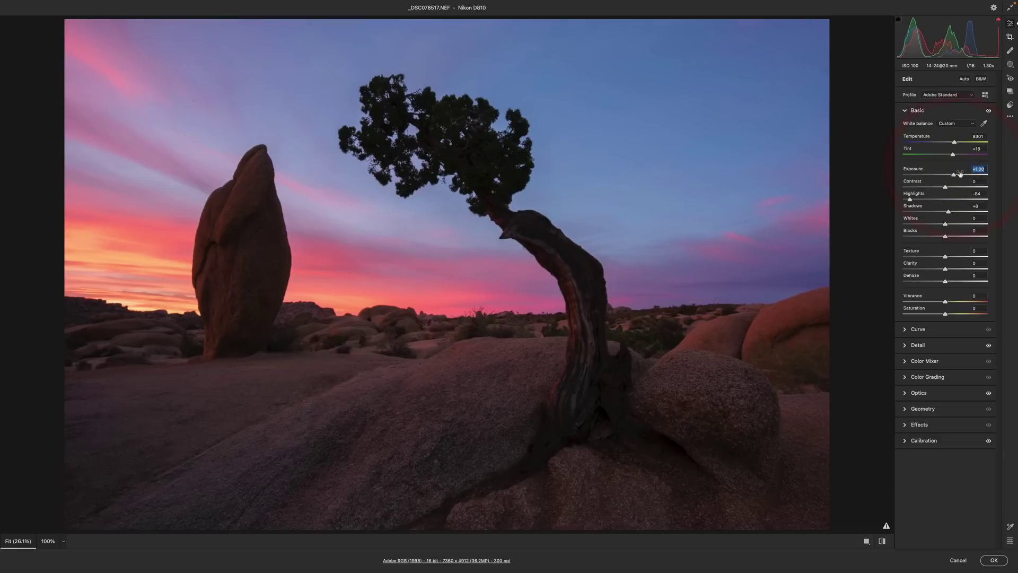
text(.8)
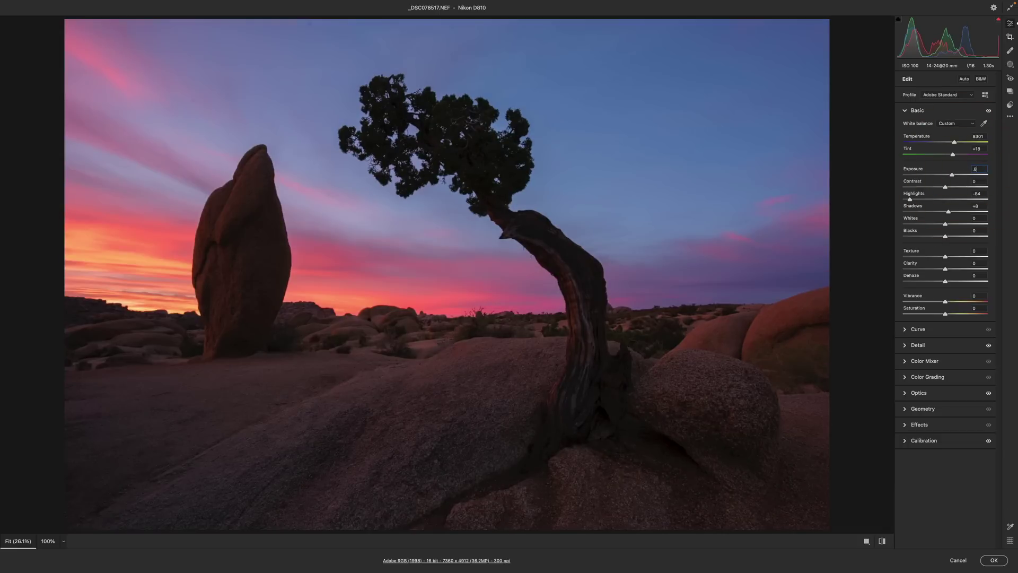
key(Return)
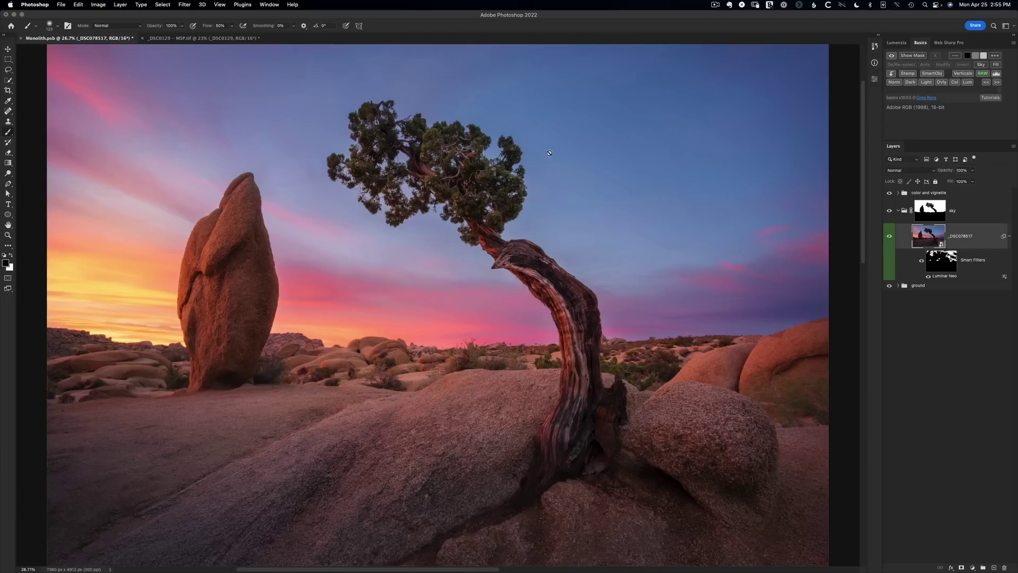
click(190, 4)
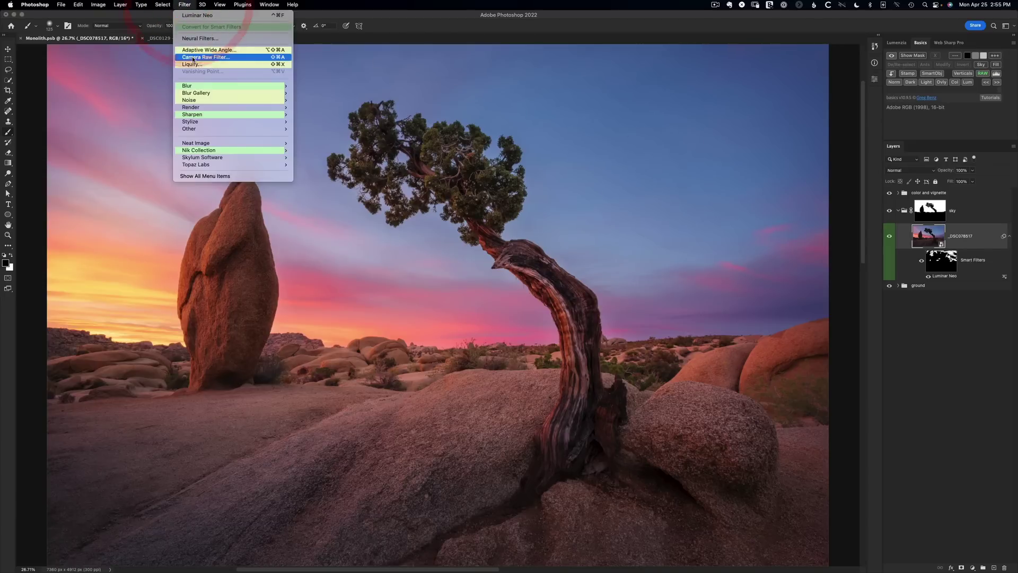
click(188, 59)
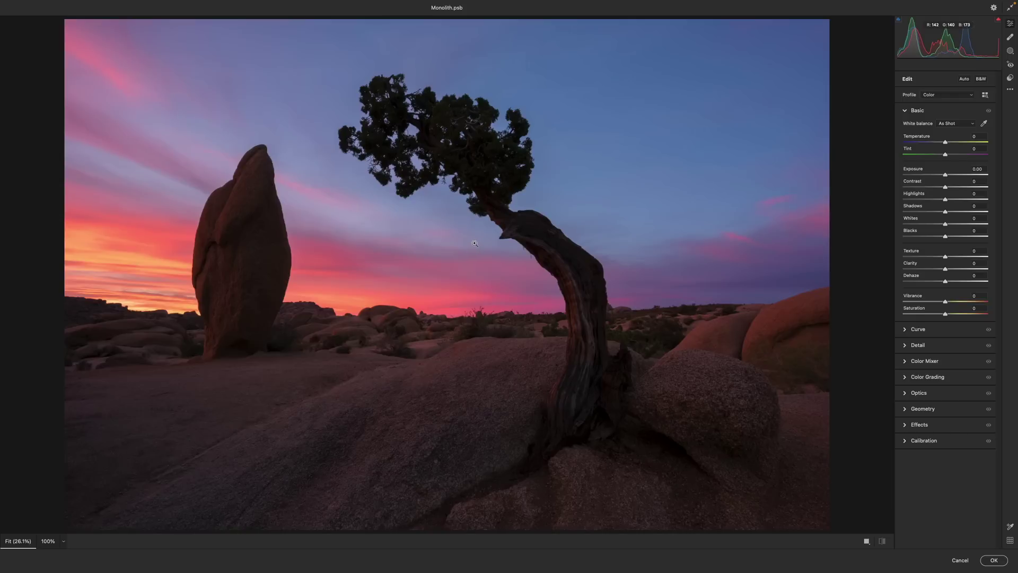
key(b)
key(y)
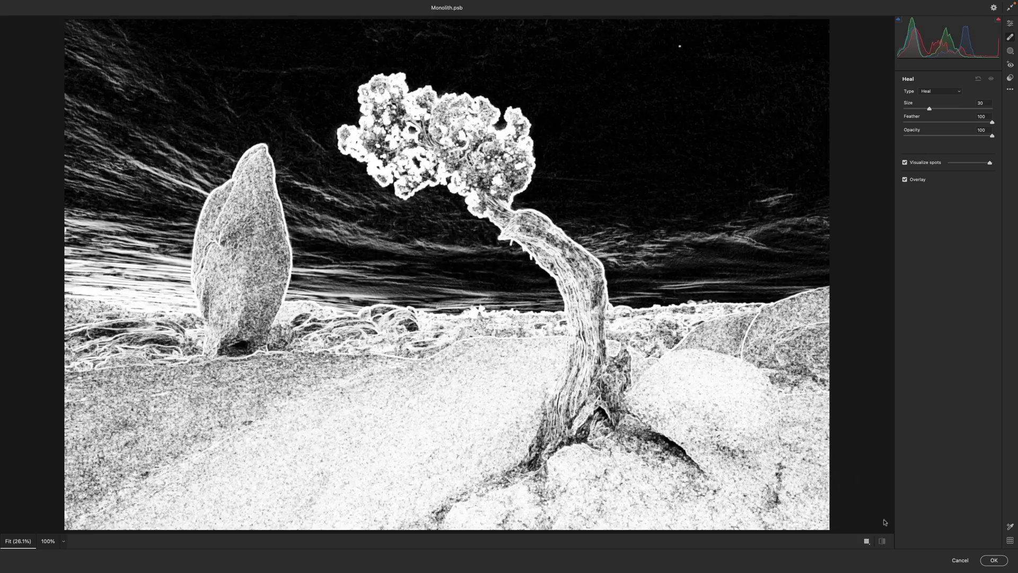
click(959, 560)
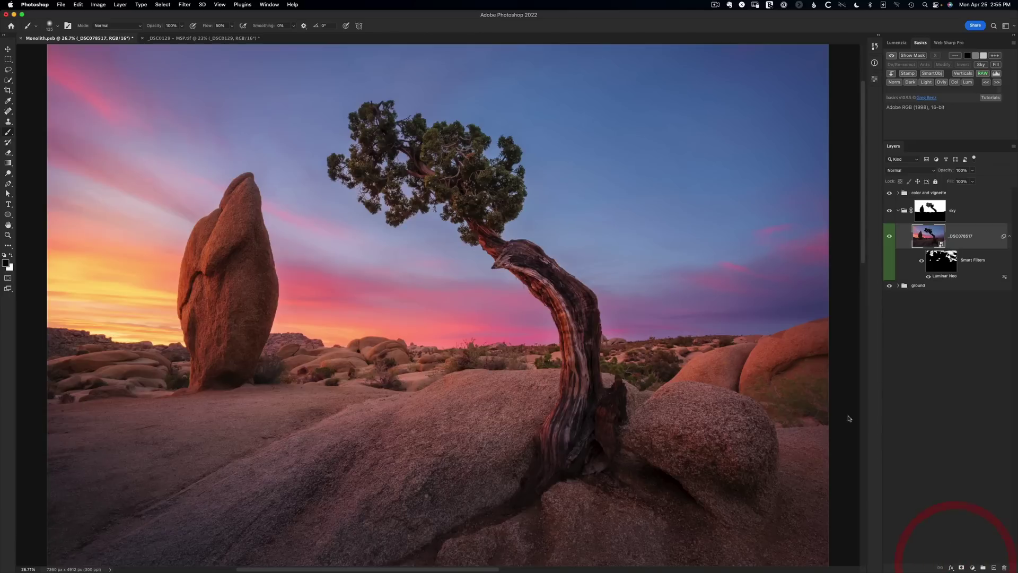
Step: Convert the _DSC0129 bridge photo's single layer into a smart object
click(207, 38)
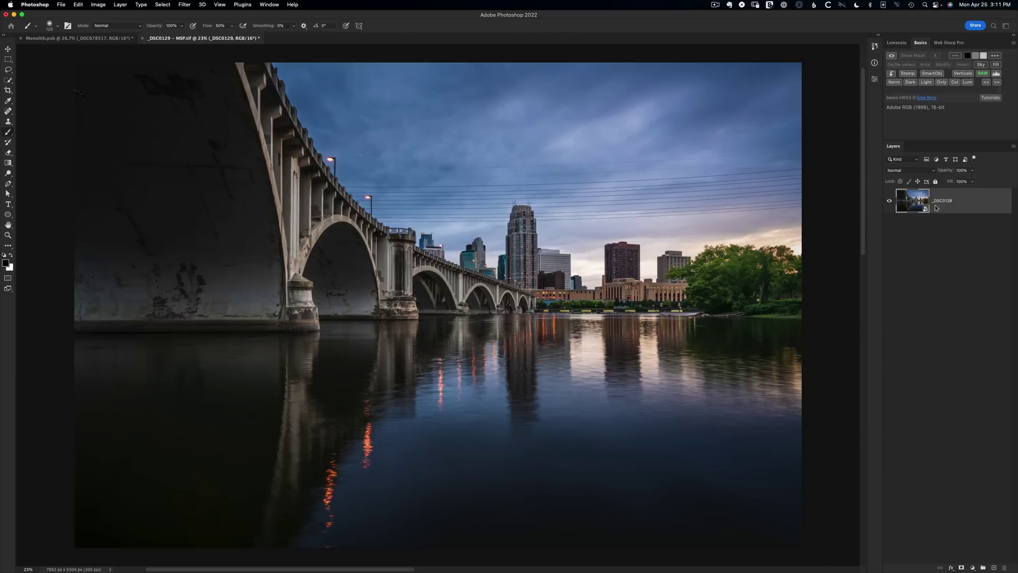
right_click(936, 207)
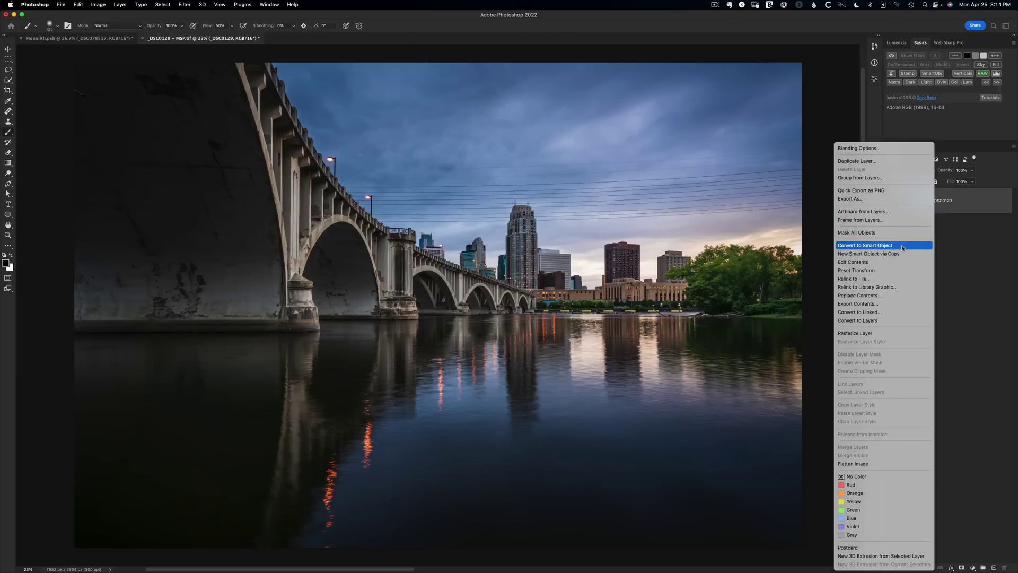
click(964, 243)
click(942, 205)
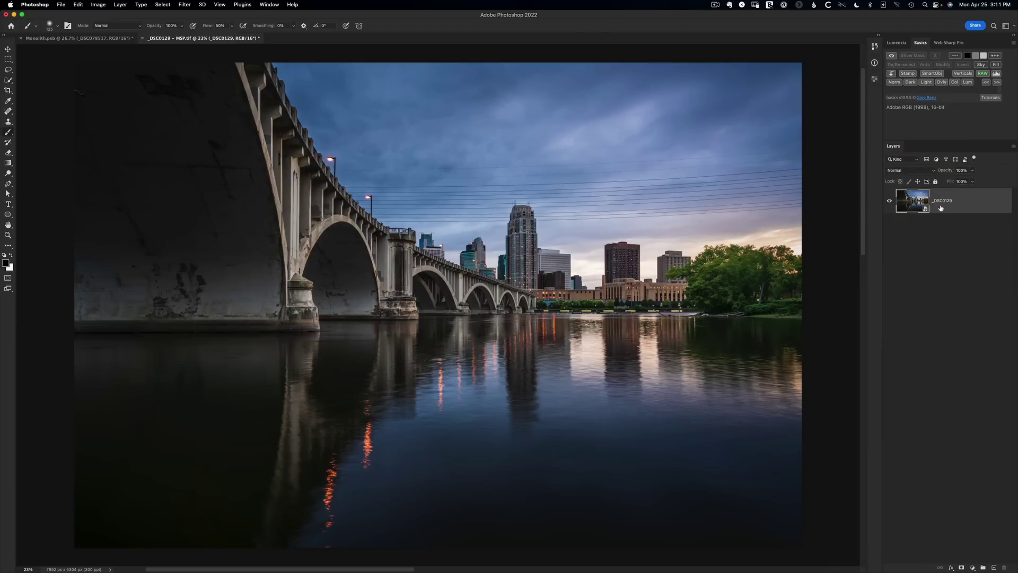
click(184, 5)
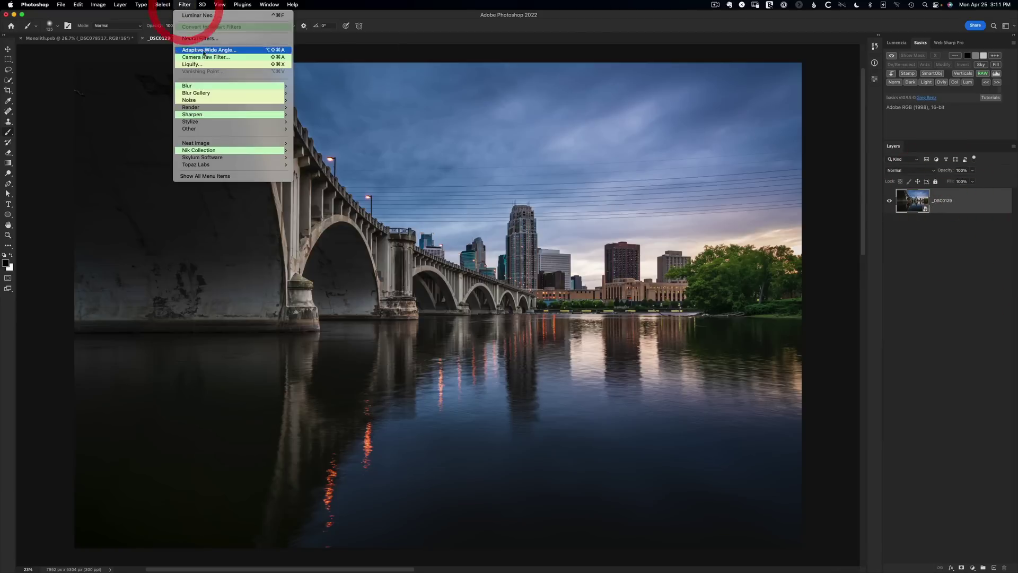
Step: Run Luminar Neo's Erase with Remove Powerlines and Remove Dust Spots, then apply back to Photoshop
mouse_move(211, 158)
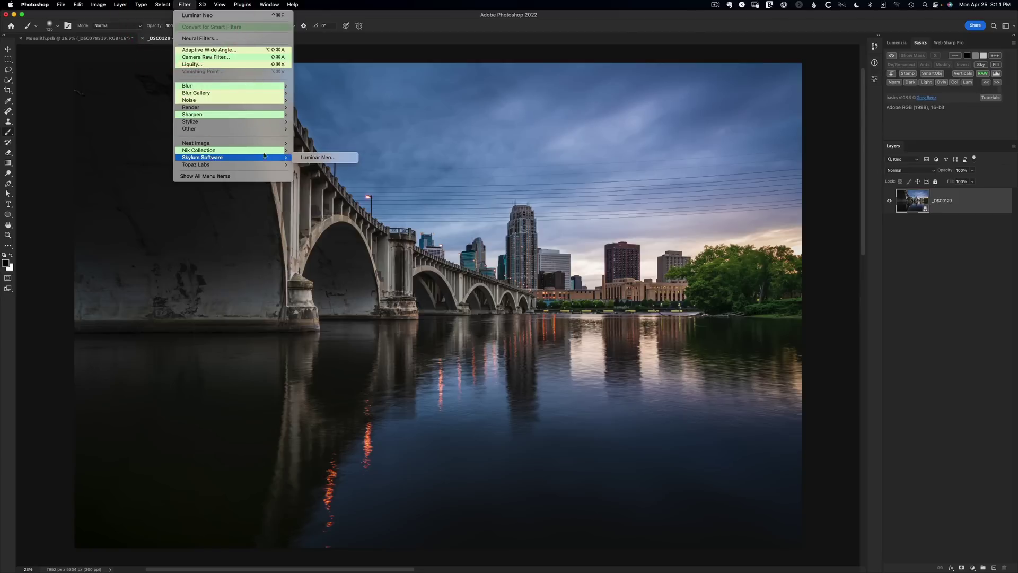
click(305, 157)
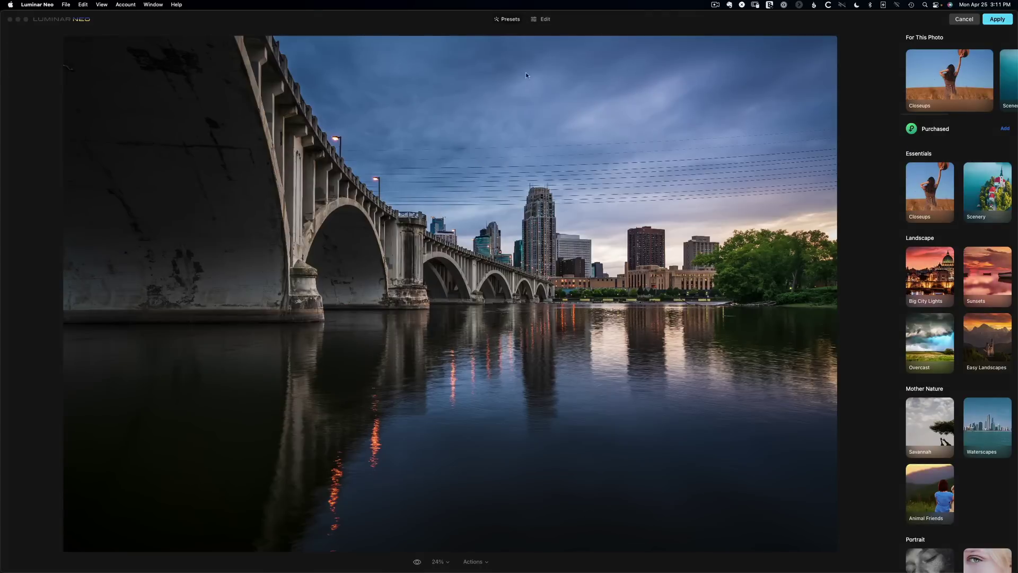
click(541, 20)
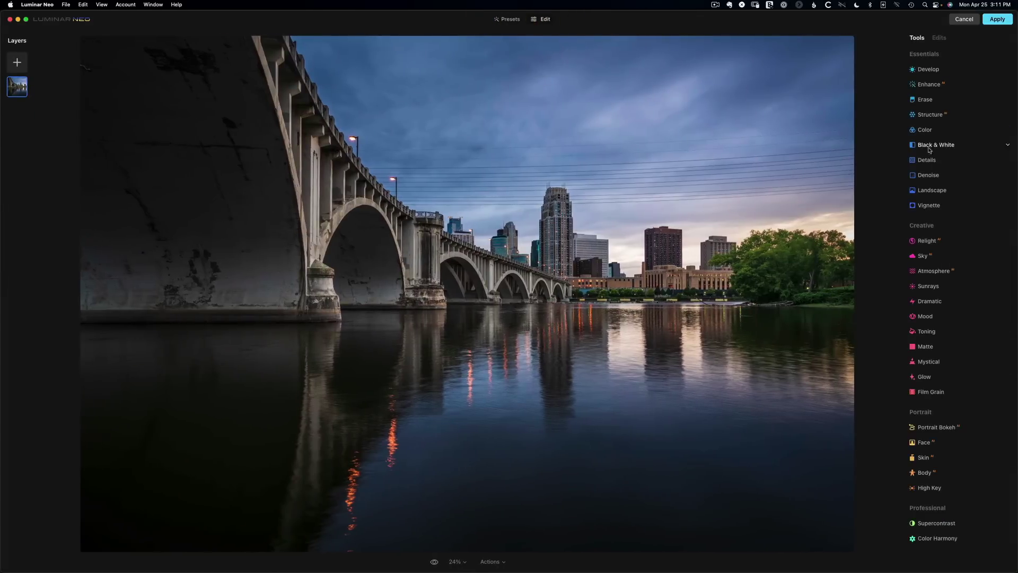
click(925, 99)
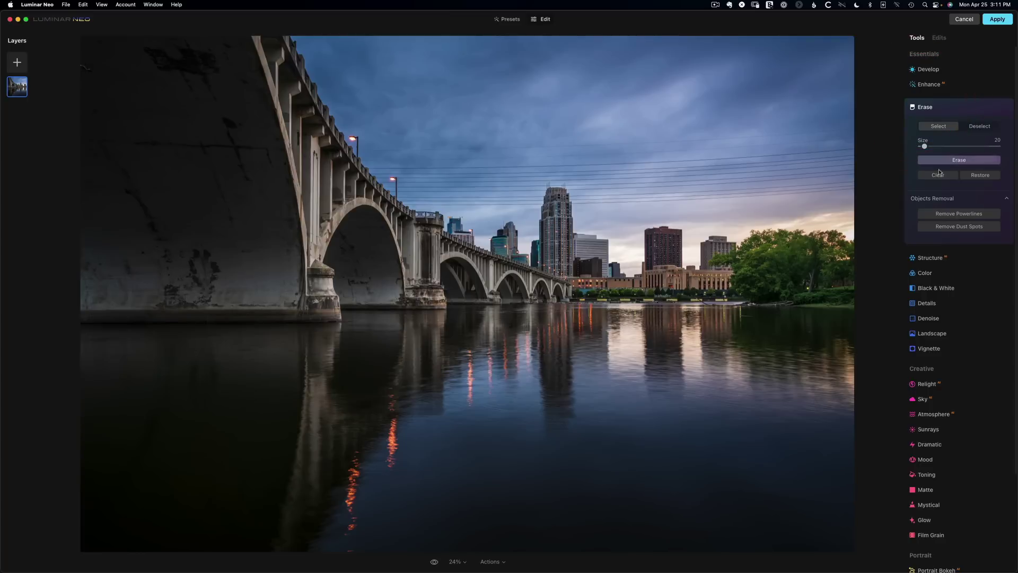
click(953, 215)
click(952, 227)
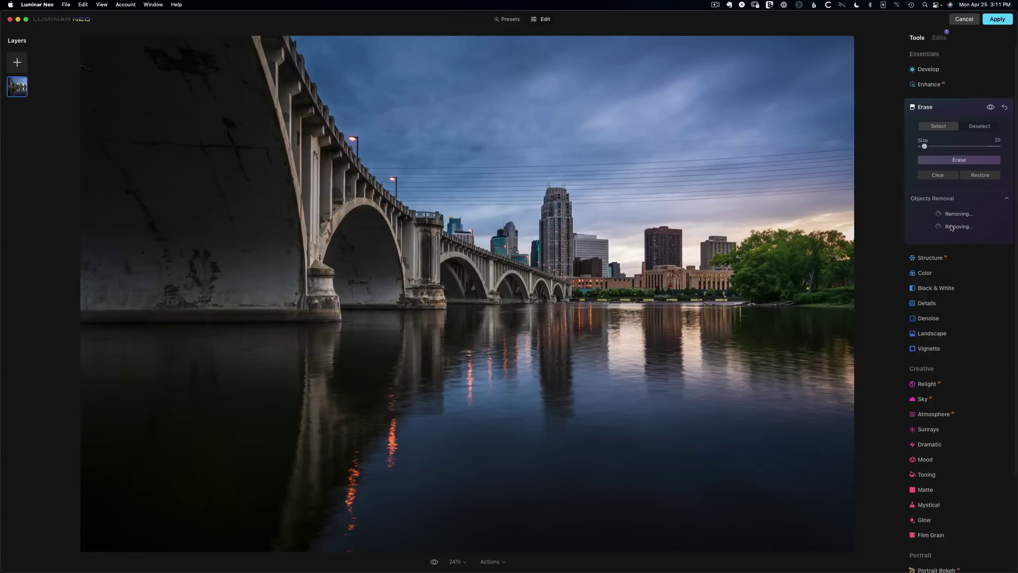
click(998, 19)
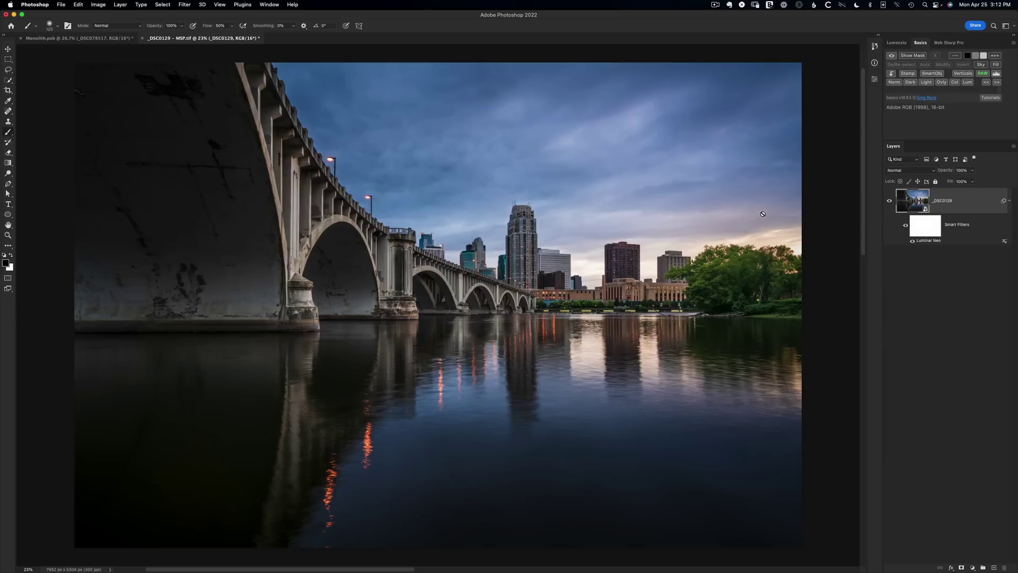
key(z)
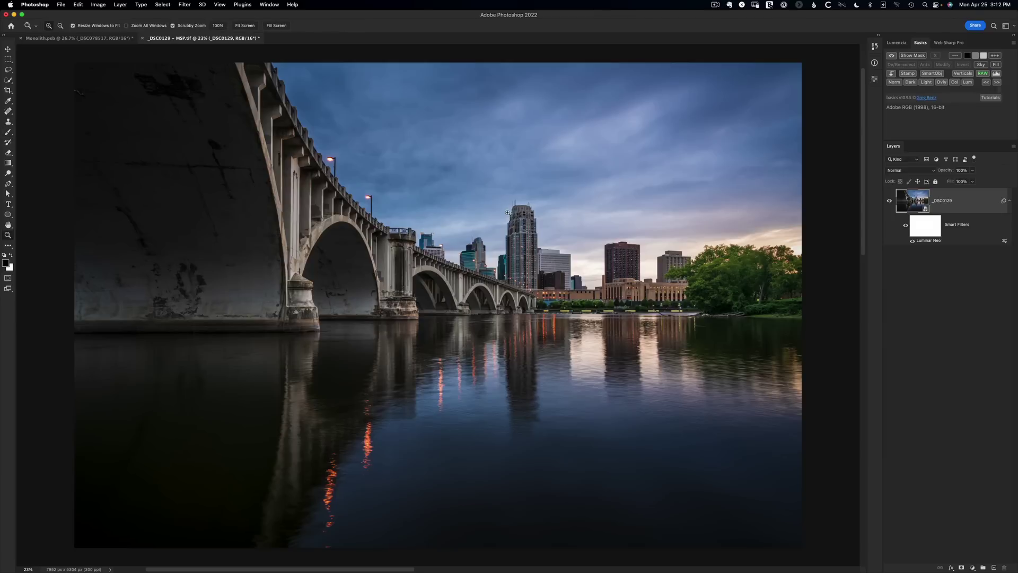
drag(508, 213, 527, 221)
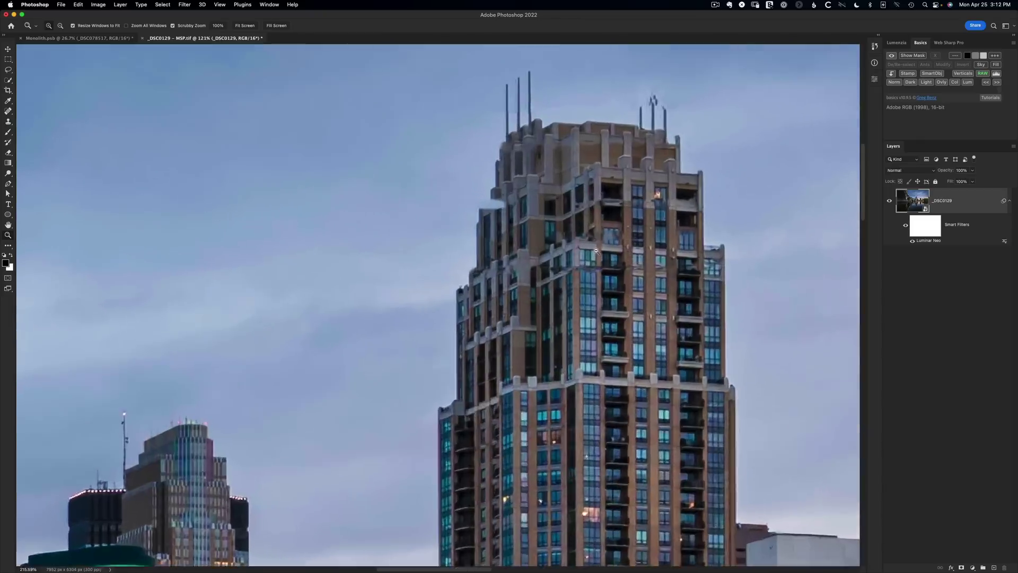
drag(573, 236, 620, 283)
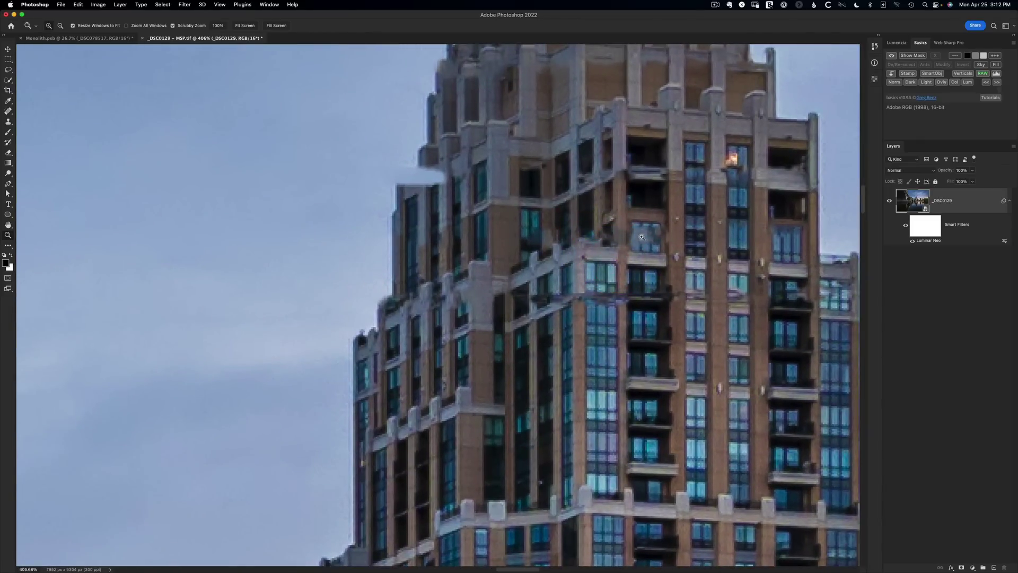
click(906, 226)
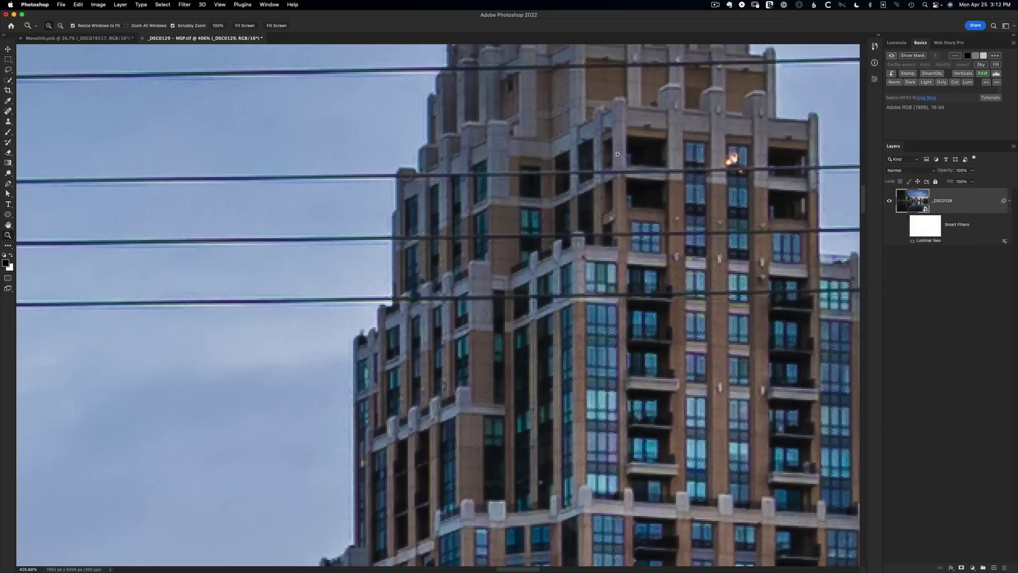
drag(625, 153, 539, 204)
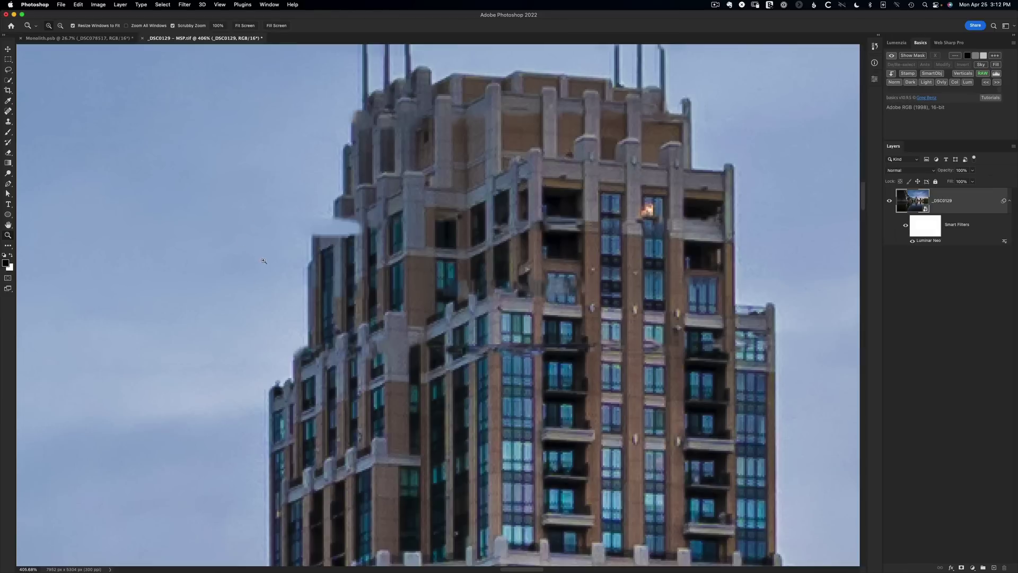
key(super+0)
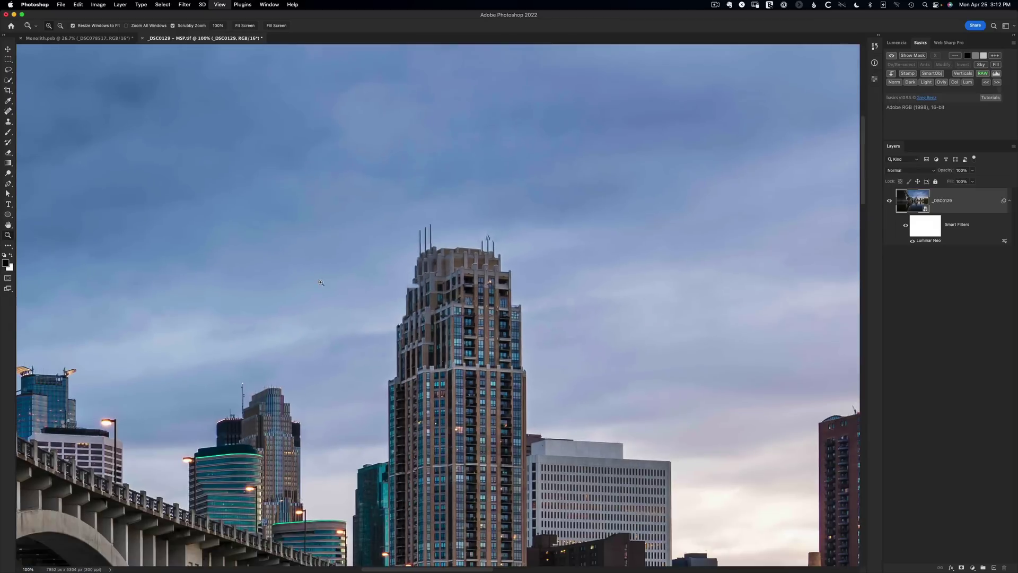
drag(337, 313, 637, 296)
click(463, 311)
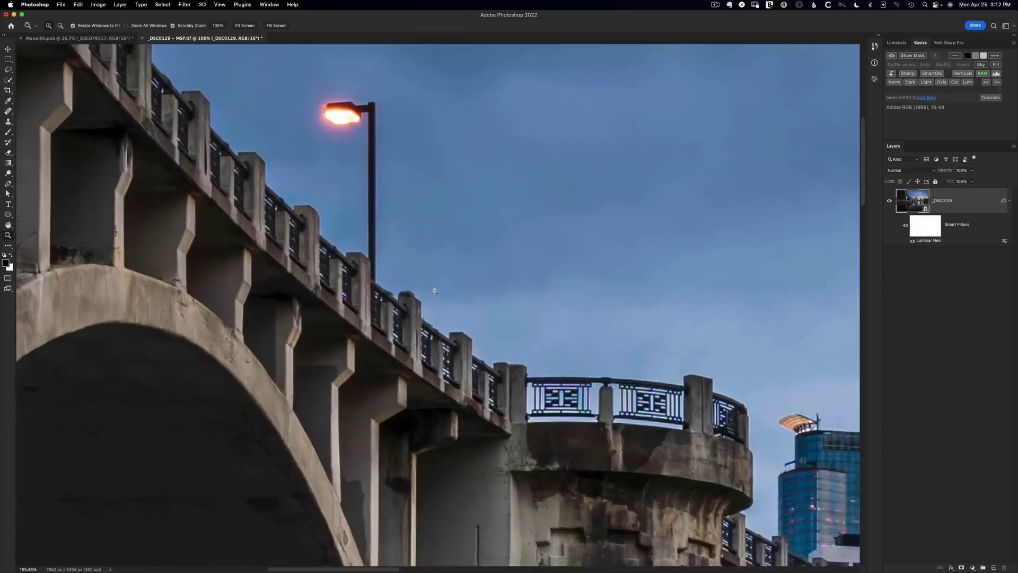
click(448, 294)
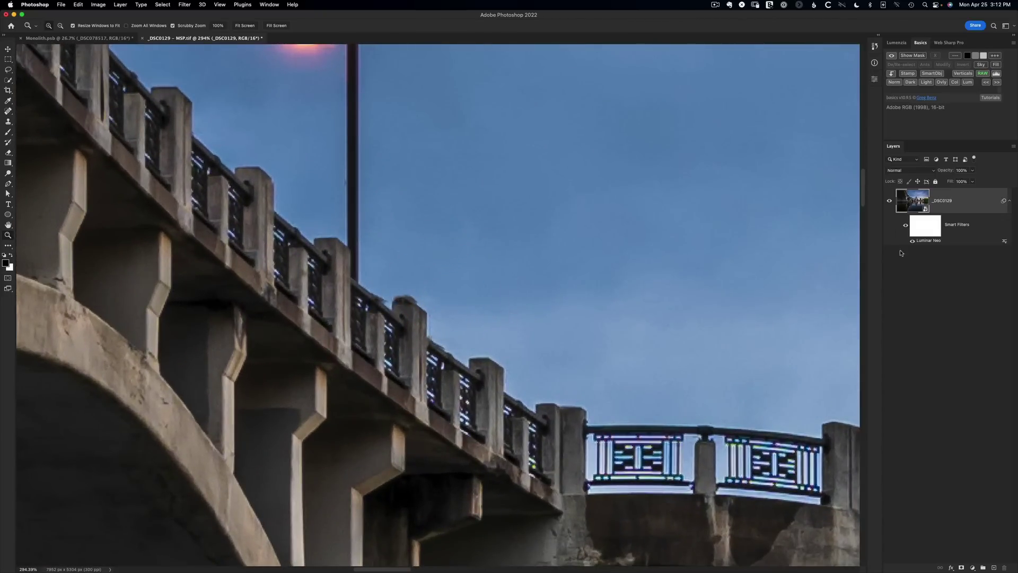
click(906, 225)
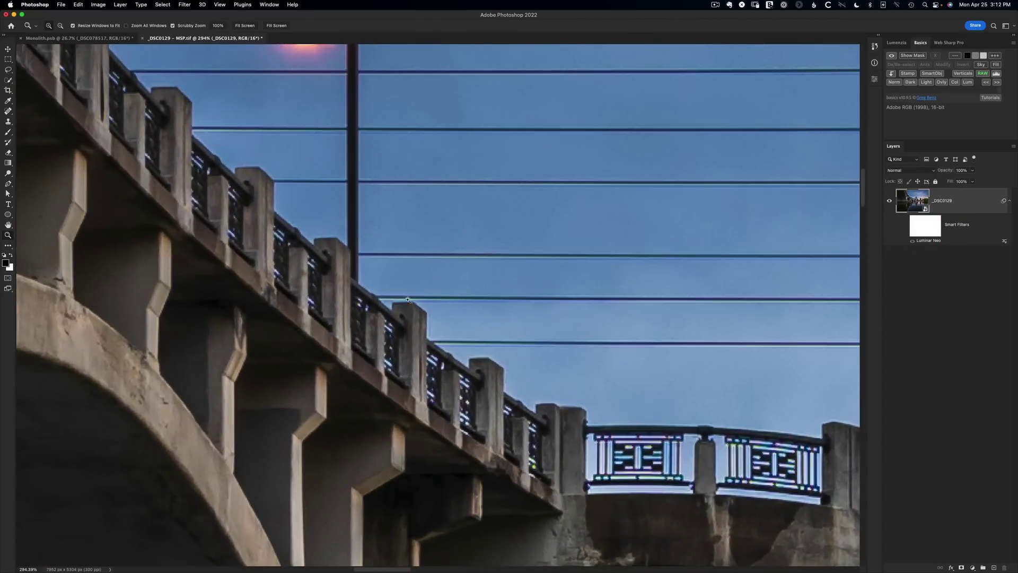
key(super+z)
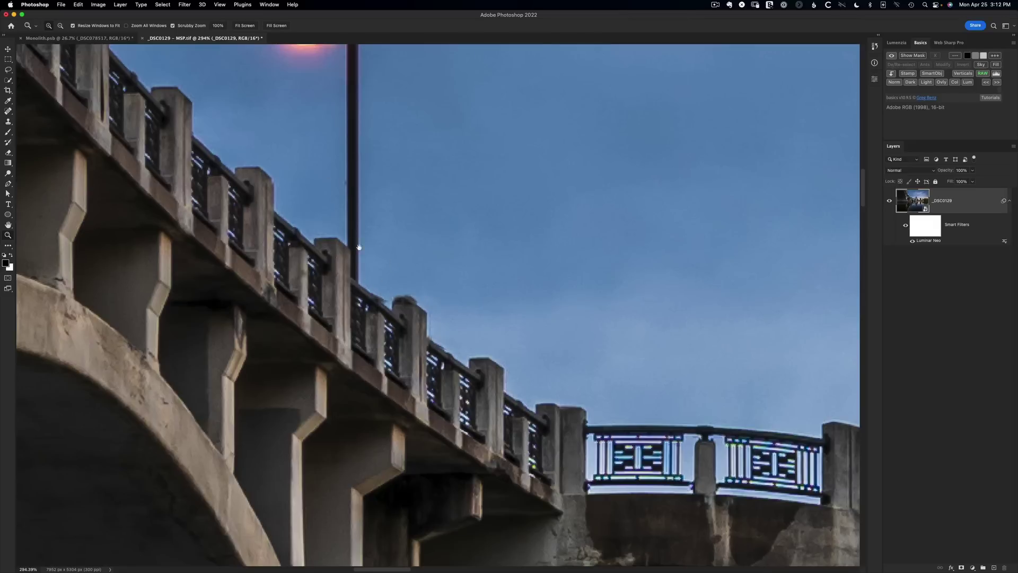
mouse_move(360, 250)
mouse_down()
mouse_move(612, 355)
mouse_move(545, 327)
mouse_move(408, 295)
mouse_up()
key(super+0)
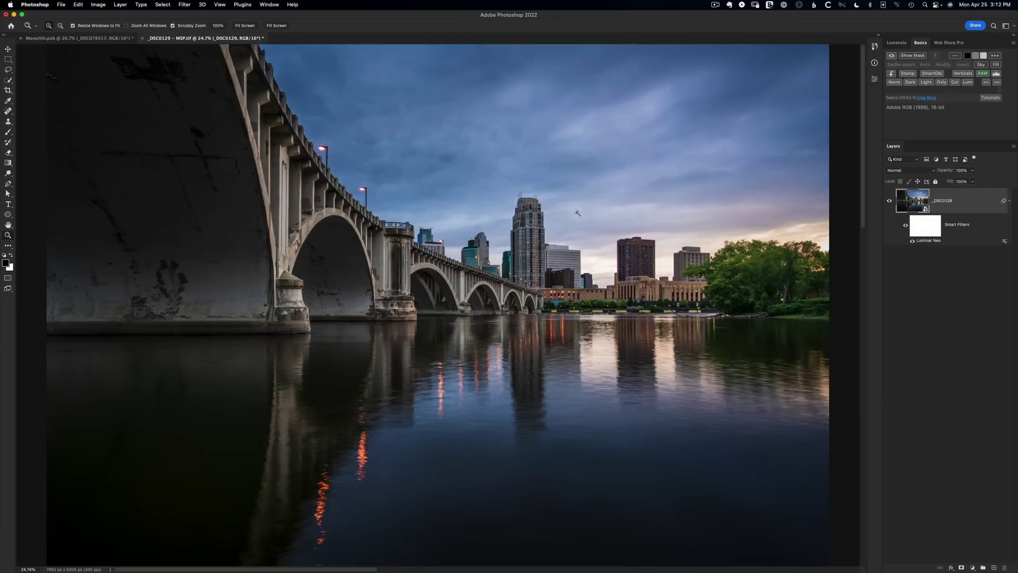
Step: Isolate the Luminar Neo changes on a visualization copy, starting from a Sky Filter Mask
click(892, 56)
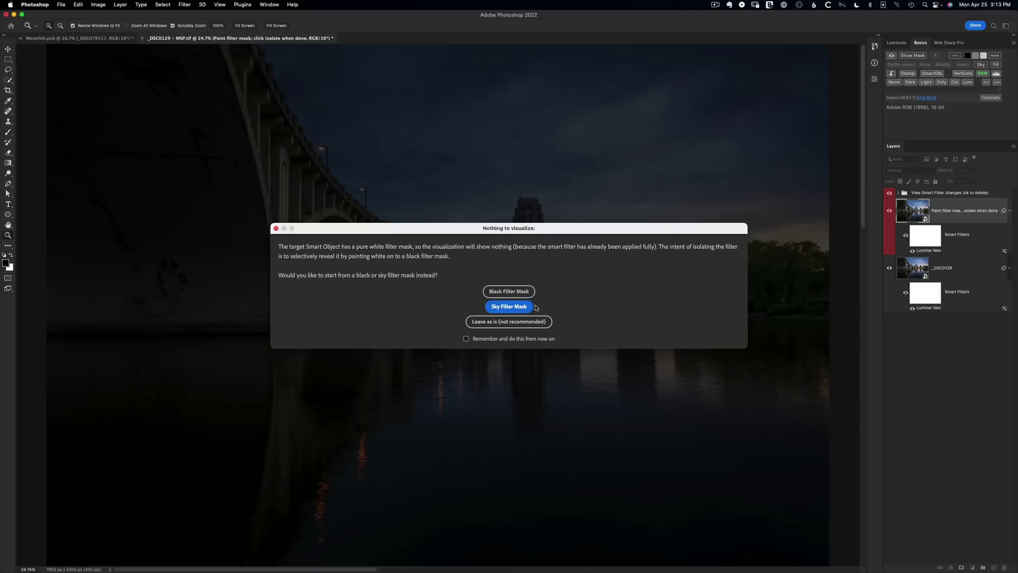
click(523, 306)
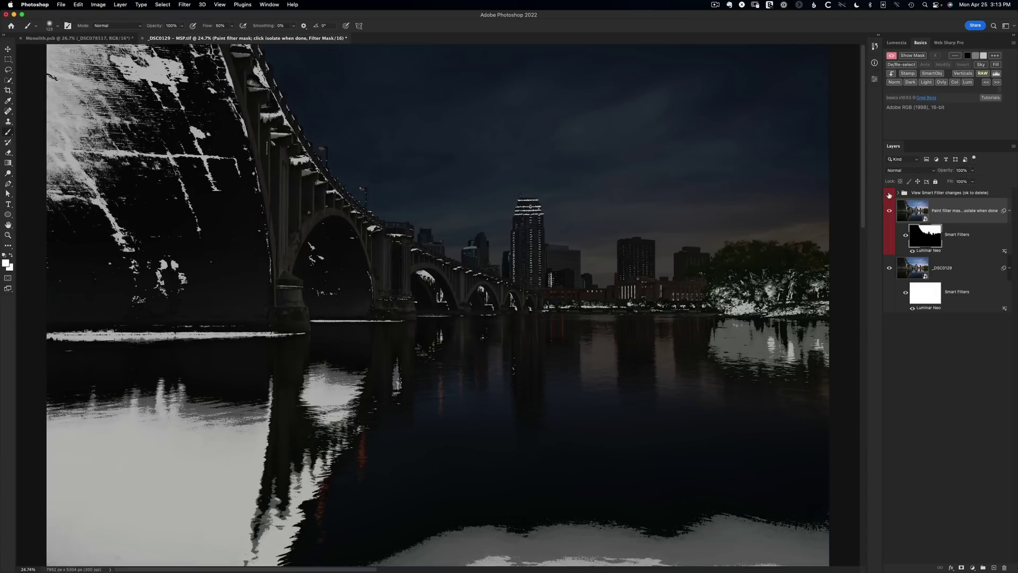
Step: Compare the filter-changes view with the photo, then paint the filter mask off the tower top
click(890, 195)
click(889, 194)
click(889, 194)
click(890, 194)
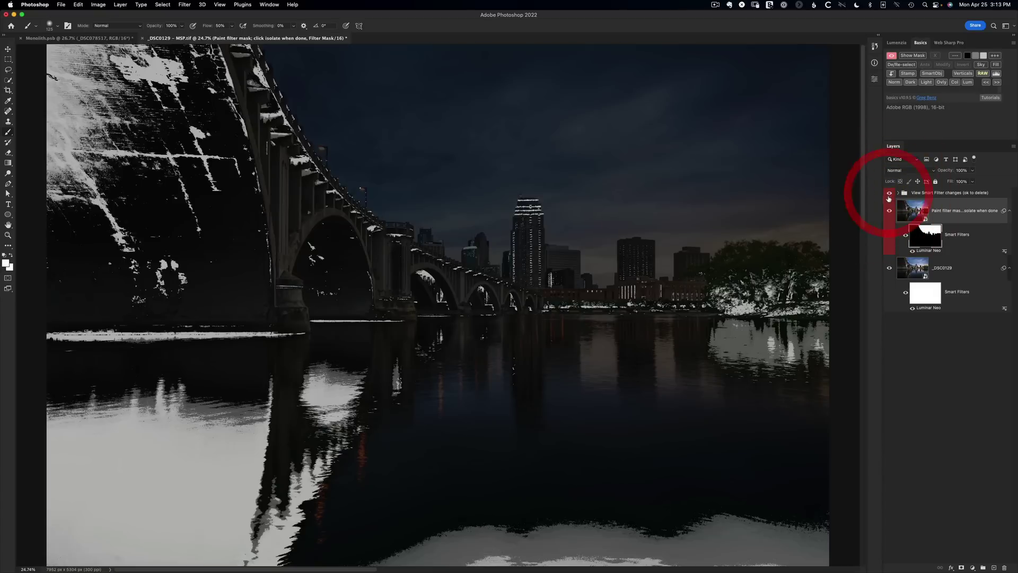
click(889, 211)
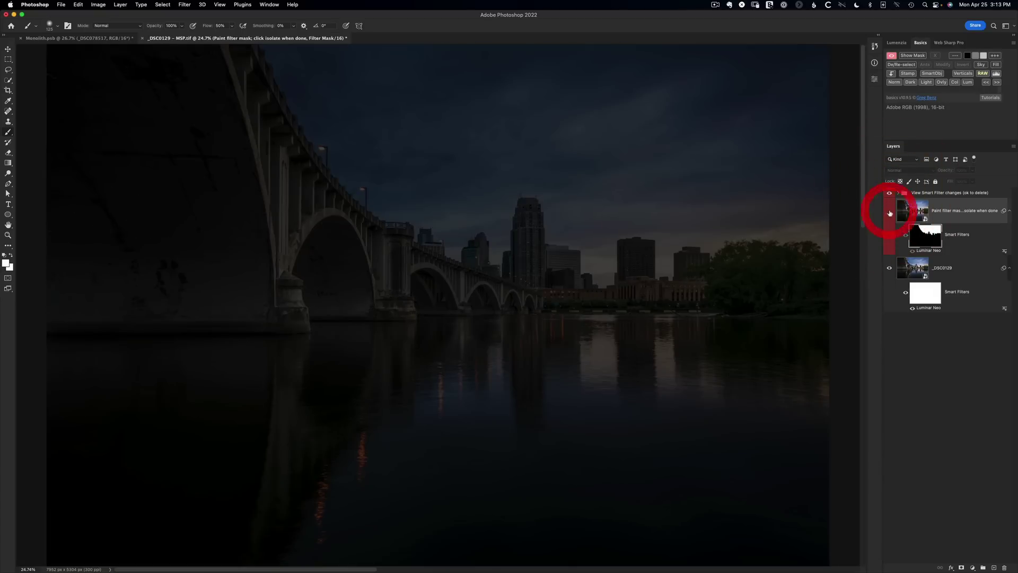
click(890, 211)
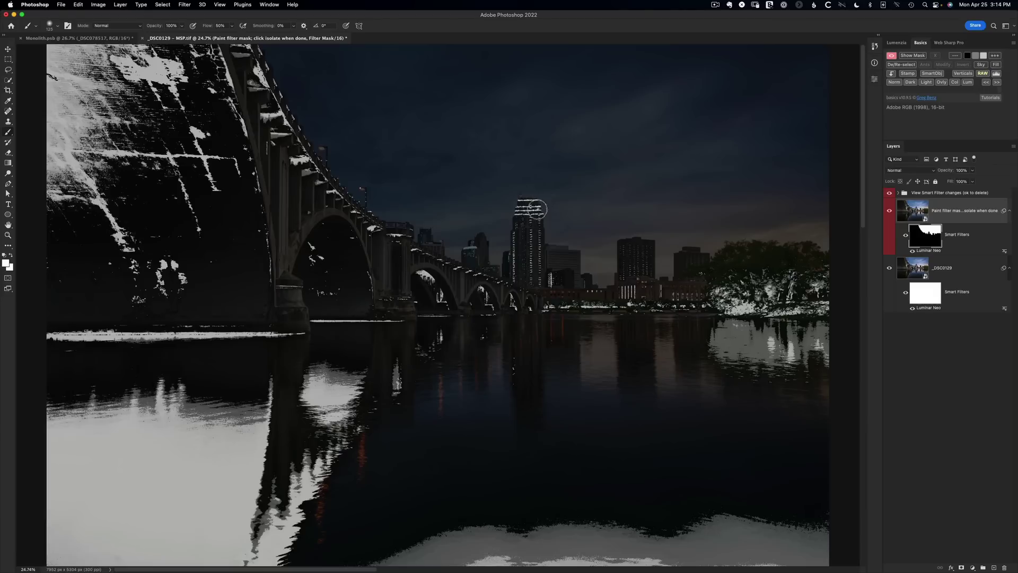
click(913, 237)
mouse_move(549, 206)
mouse_down()
mouse_move(521, 208)
mouse_move(540, 210)
mouse_move(517, 214)
mouse_move(551, 211)
mouse_move(530, 250)
mouse_up()
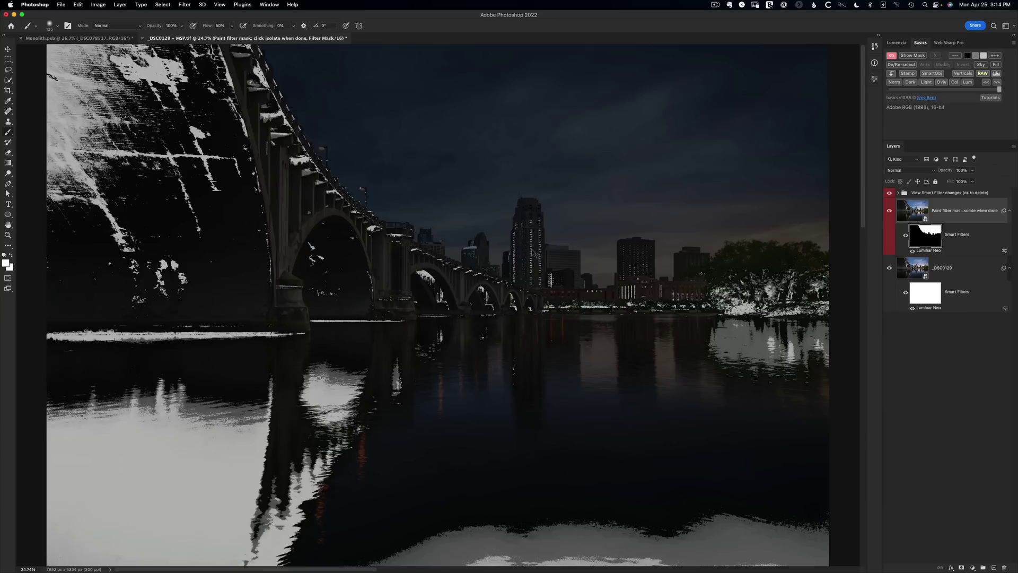
Step: Zoom in on the tall tower's top and re-enable the Luminar Neo filter mask
key(z)
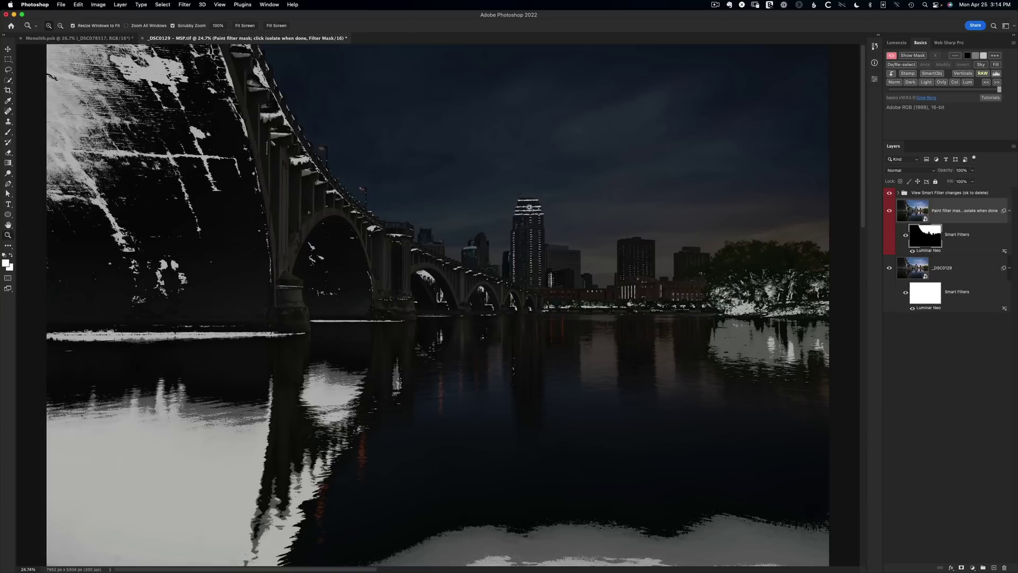
click(575, 234)
click(577, 238)
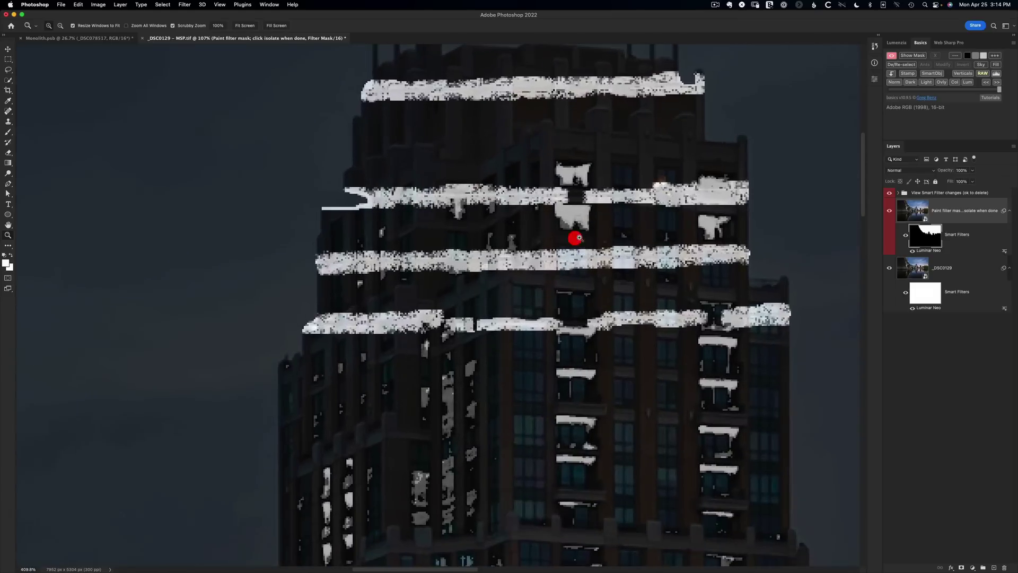
drag(578, 238, 488, 311)
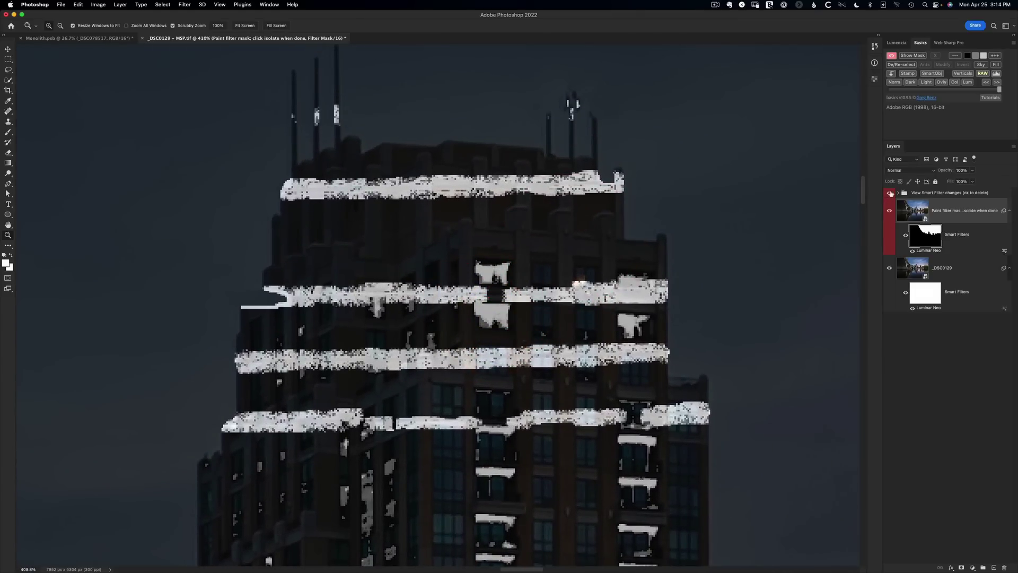
click(890, 193)
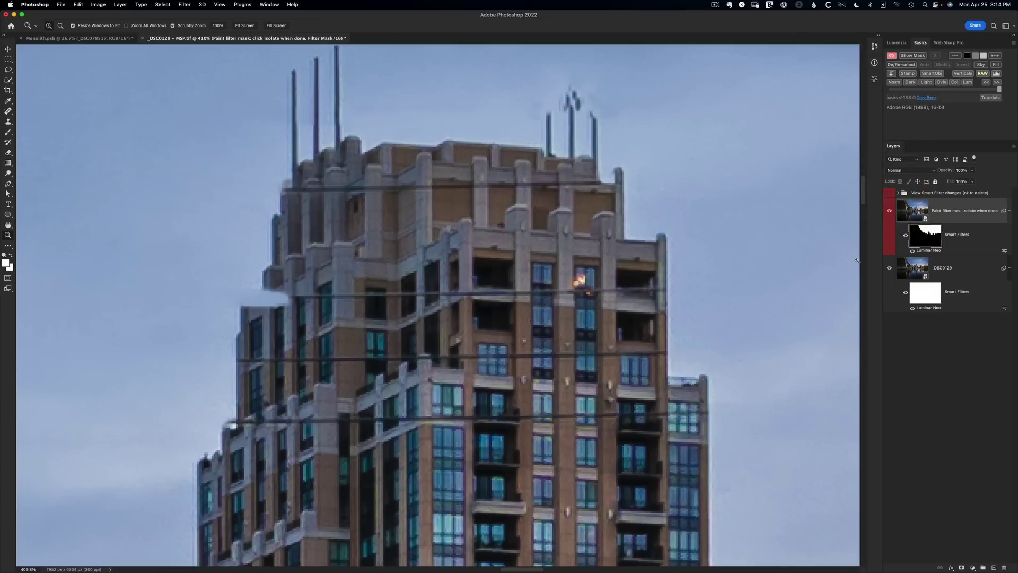
click(928, 240)
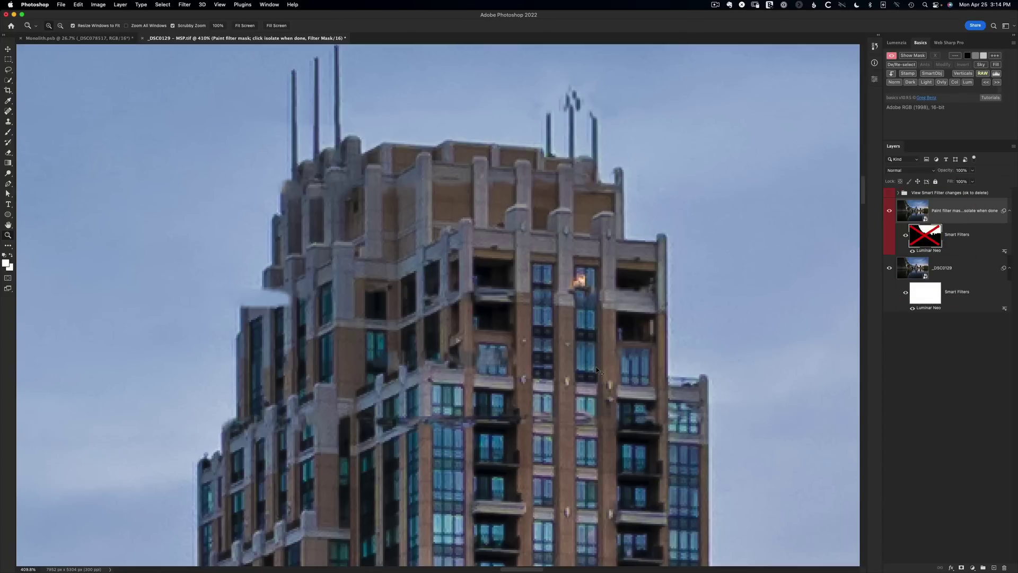
key(super+z)
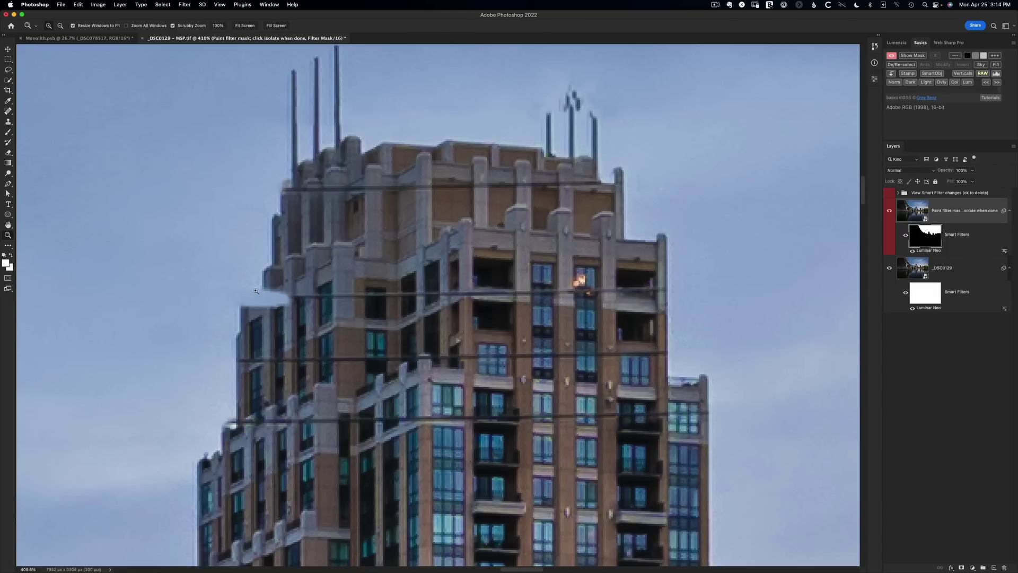
Step: With a small black brush, mask the filter out along the wire ends and antenna wire
key(b)
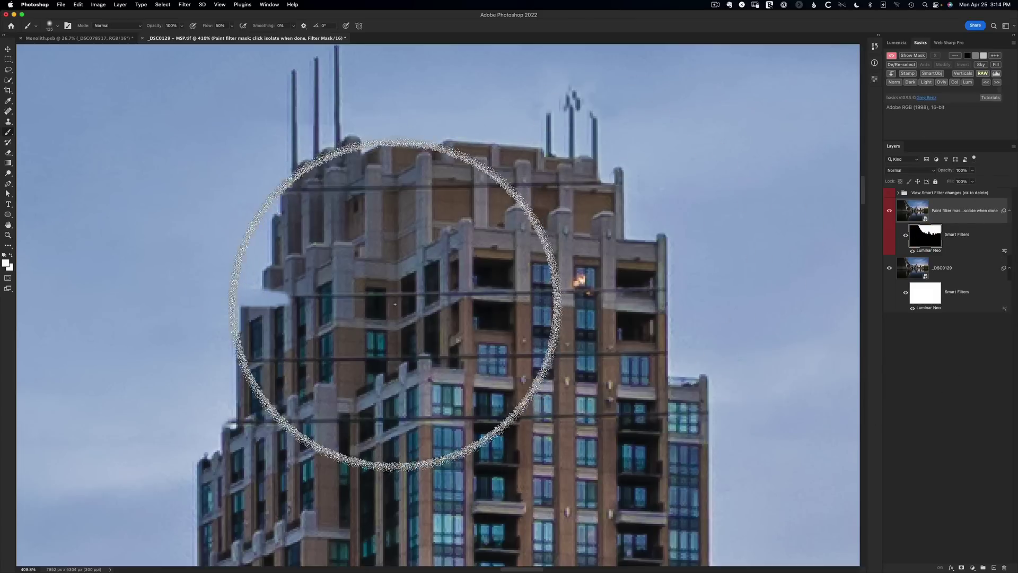
key(x)
key(bracketleft)
key(bracketleft)
key(bracketleft)
key(bracketleft)
key(bracketleft)
key(bracketleft)
key(bracketleft)
key(bracketleft)
key(bracketleft)
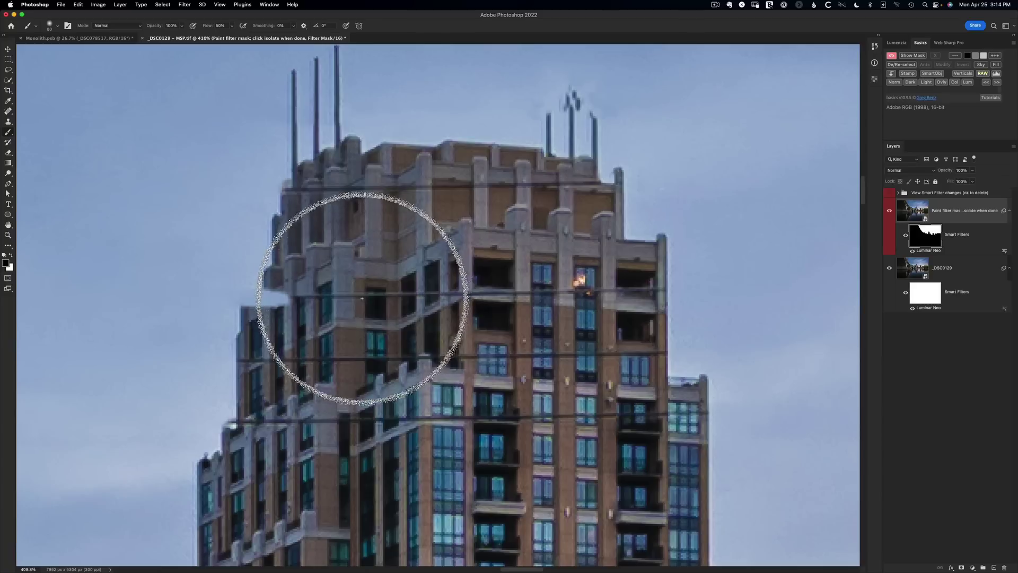
key(bracketleft)
key(bracketleft)
key(bracketleft)
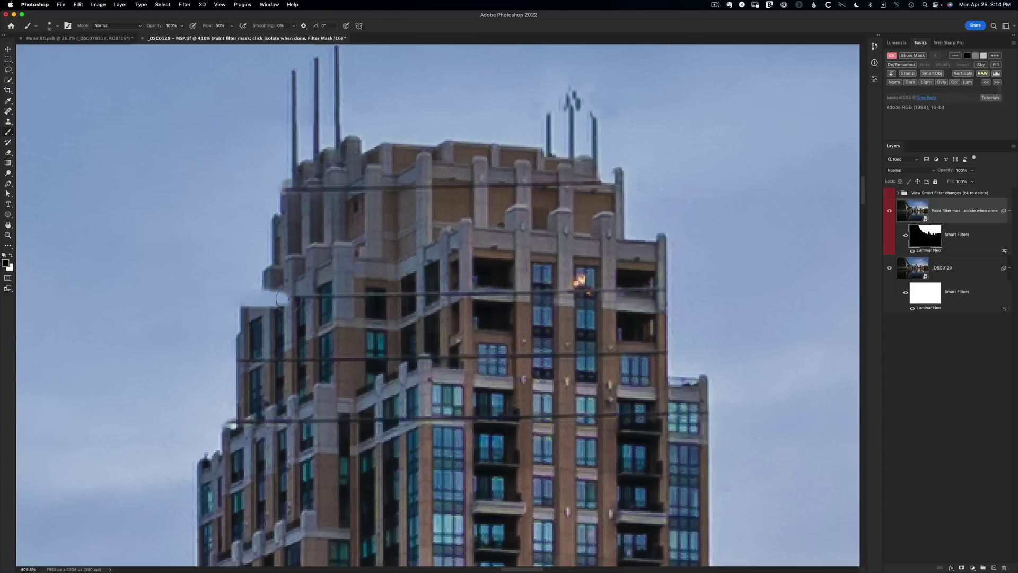
drag(289, 298, 231, 297)
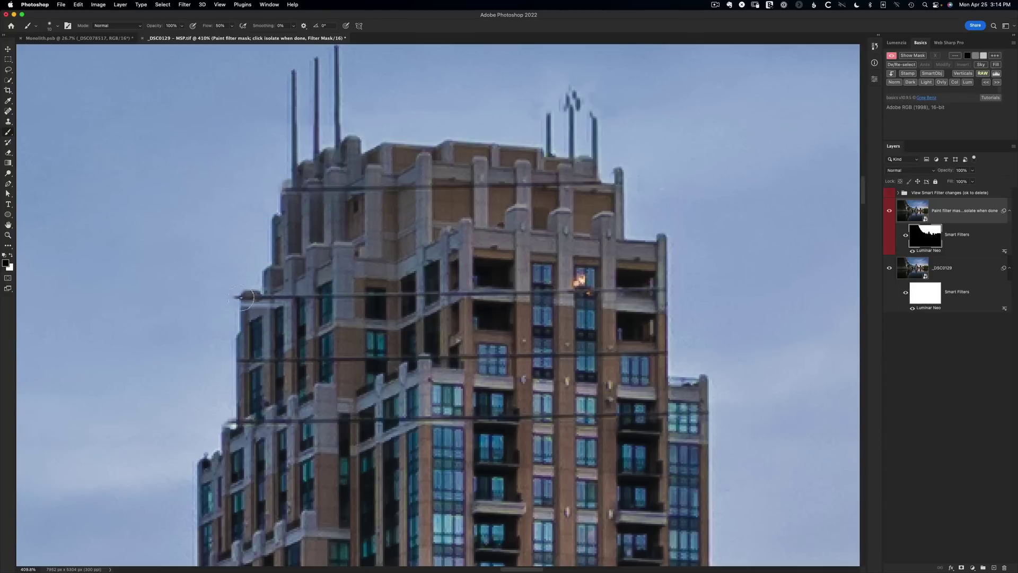
click(270, 296)
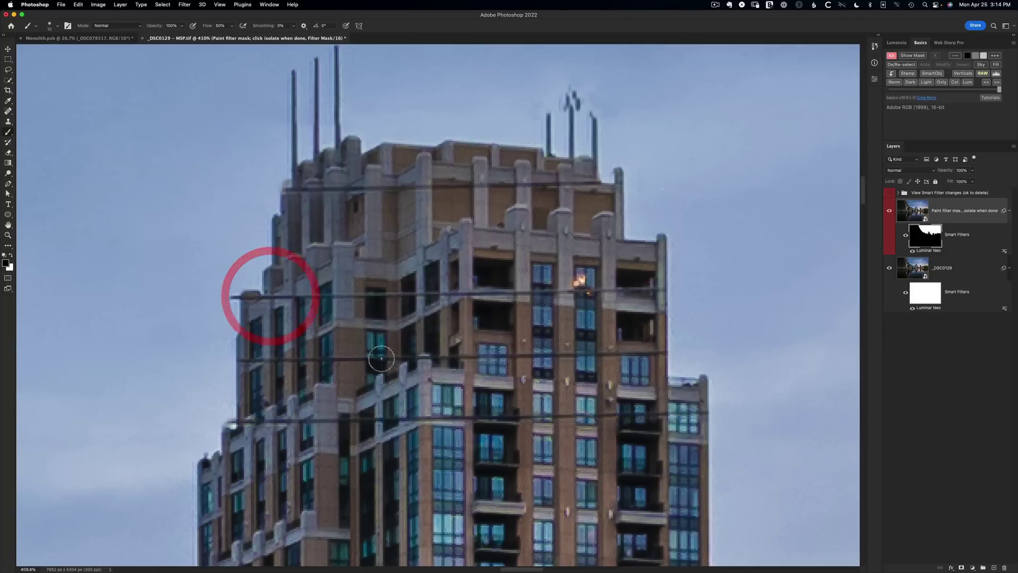
scroll(337, 375, right, 3)
scroll(336, 375, up, 2)
click(326, 390)
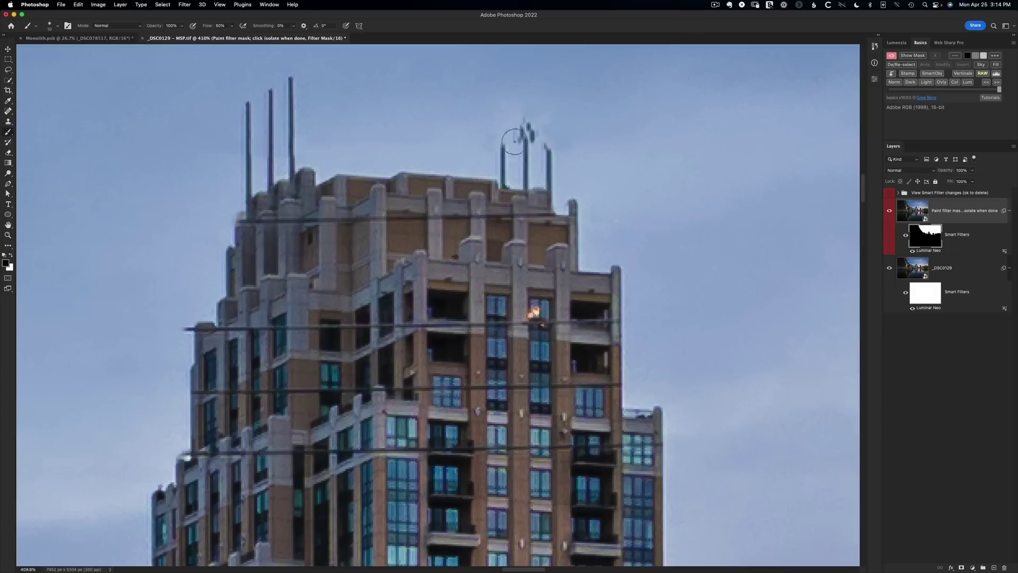
mouse_move(530, 142)
mouse_down()
mouse_move(496, 141)
mouse_move(528, 122)
mouse_move(522, 114)
mouse_move(535, 156)
mouse_move(550, 94)
mouse_up()
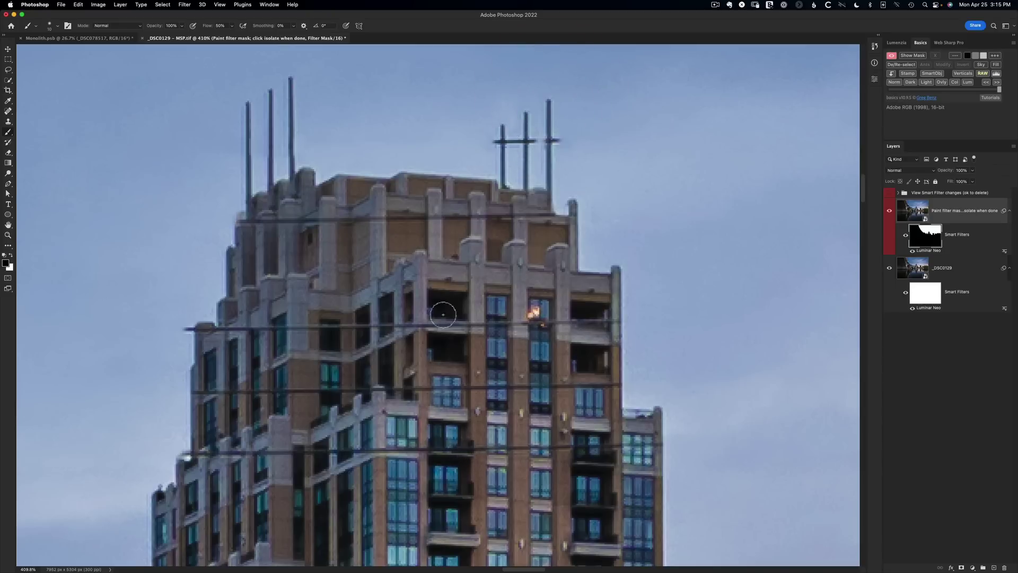
key(super+0)
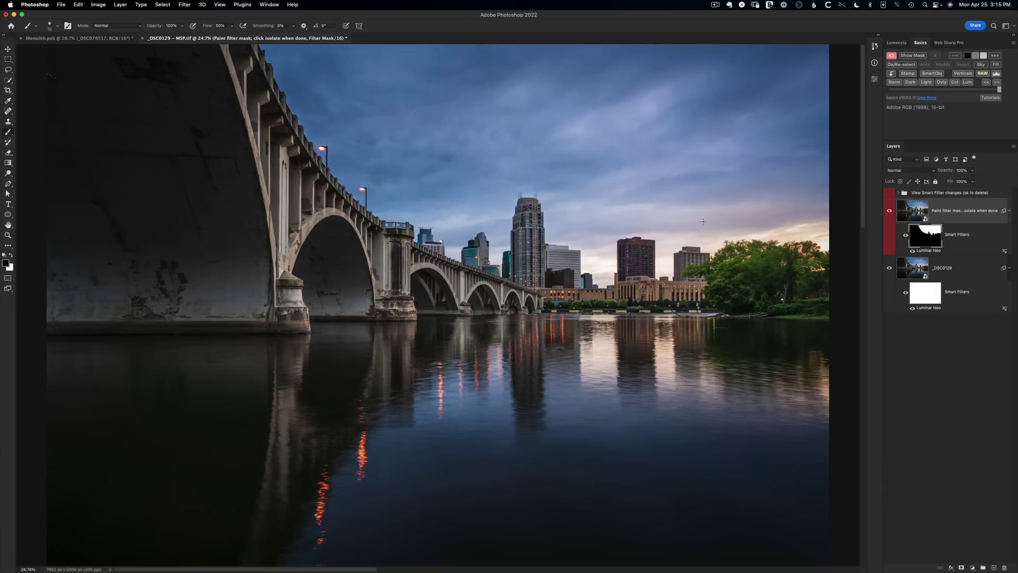
key(z)
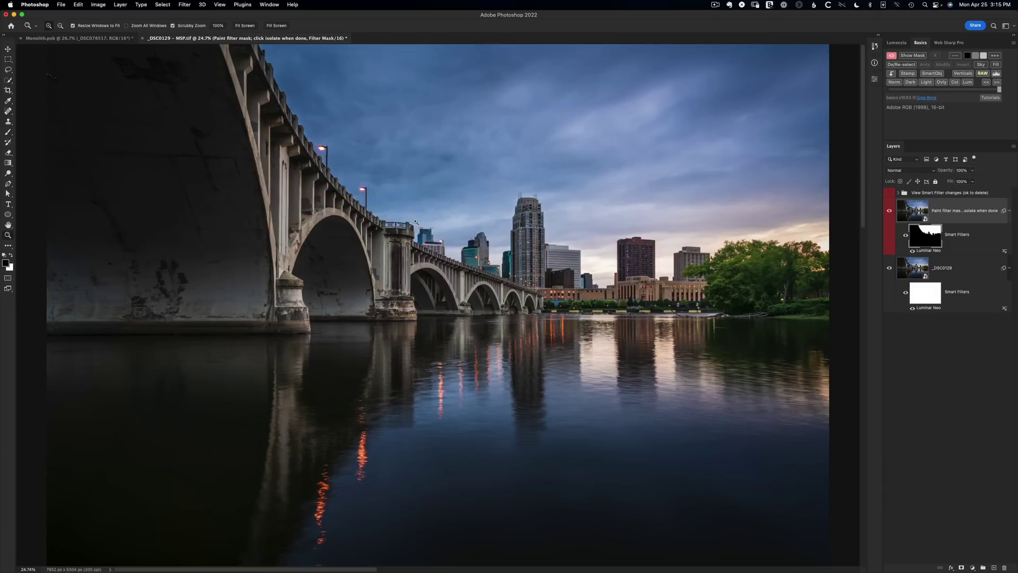
drag(375, 207, 480, 293)
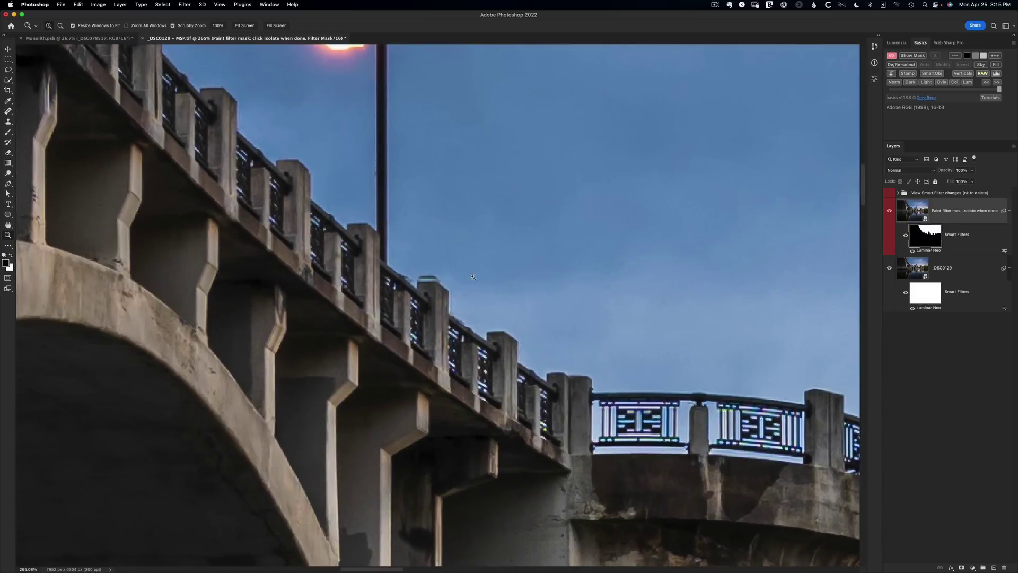
click(905, 238)
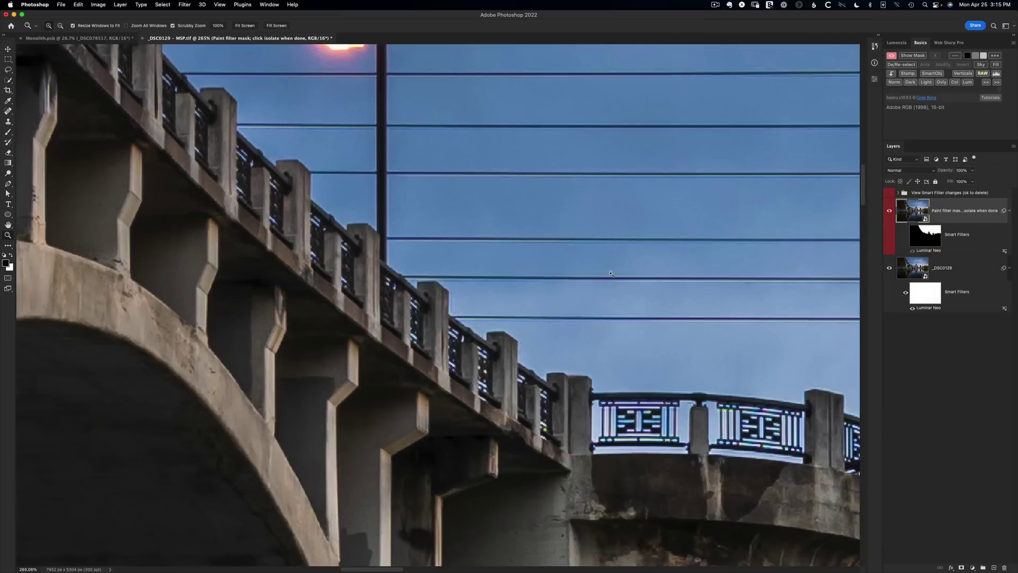
key(super+z)
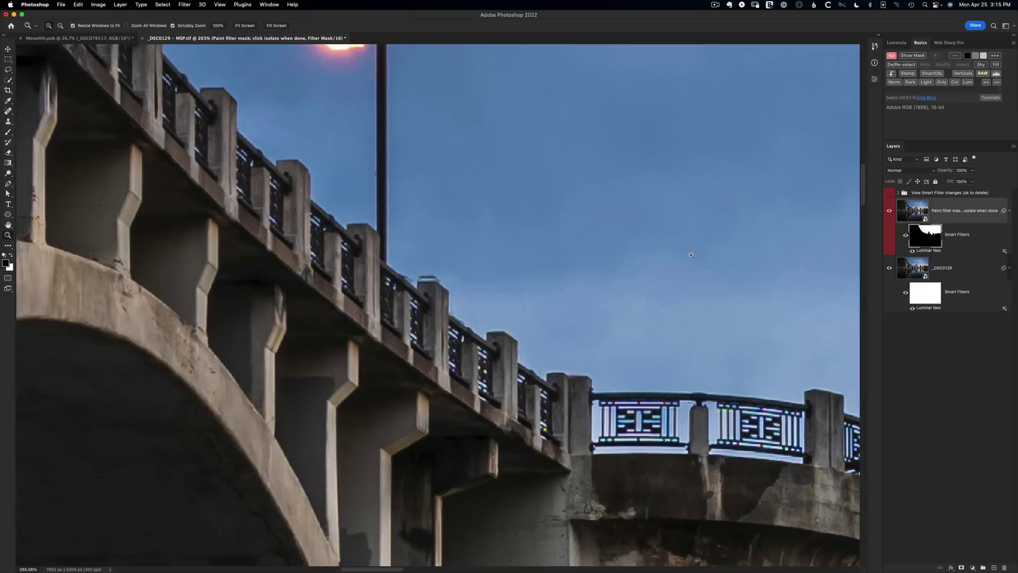
key(super+0)
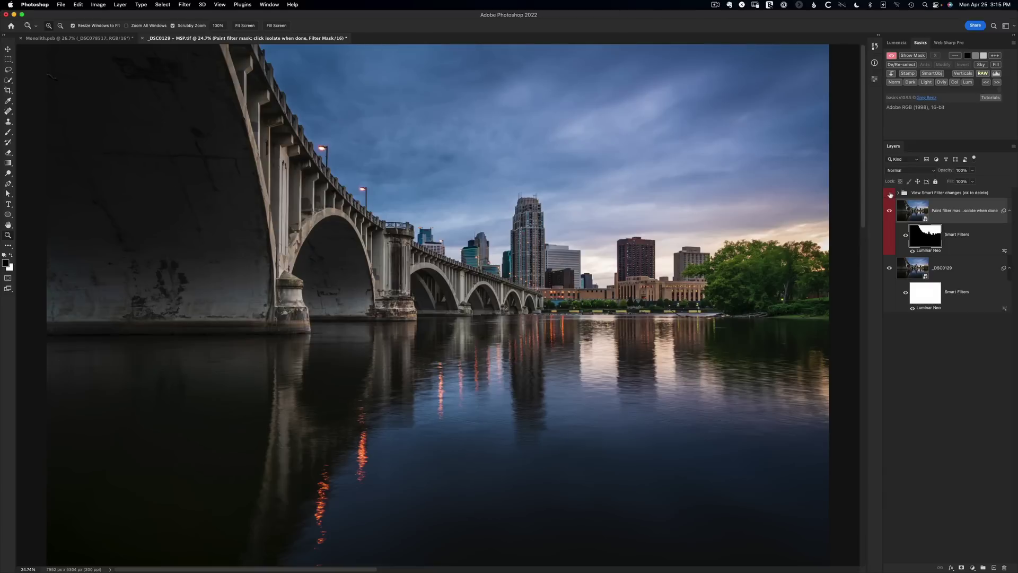
Step: Turn on the 'View Smart Filter changes' group to reveal where Luminar Neo altered the photo
click(891, 194)
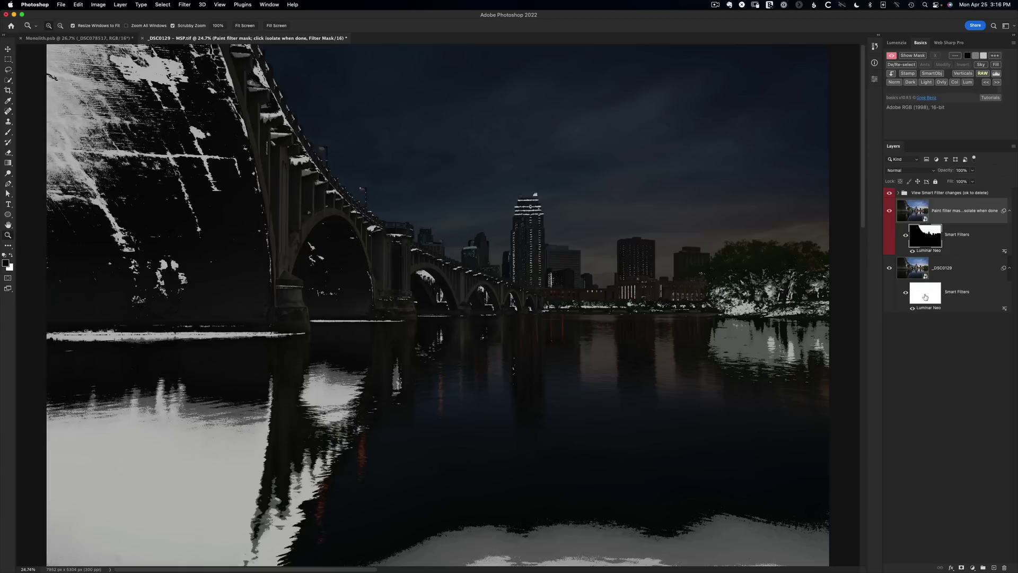
Step: Exit the isolation view, zoom on the bridge railing, and add a new layer named 'clone'
click(891, 56)
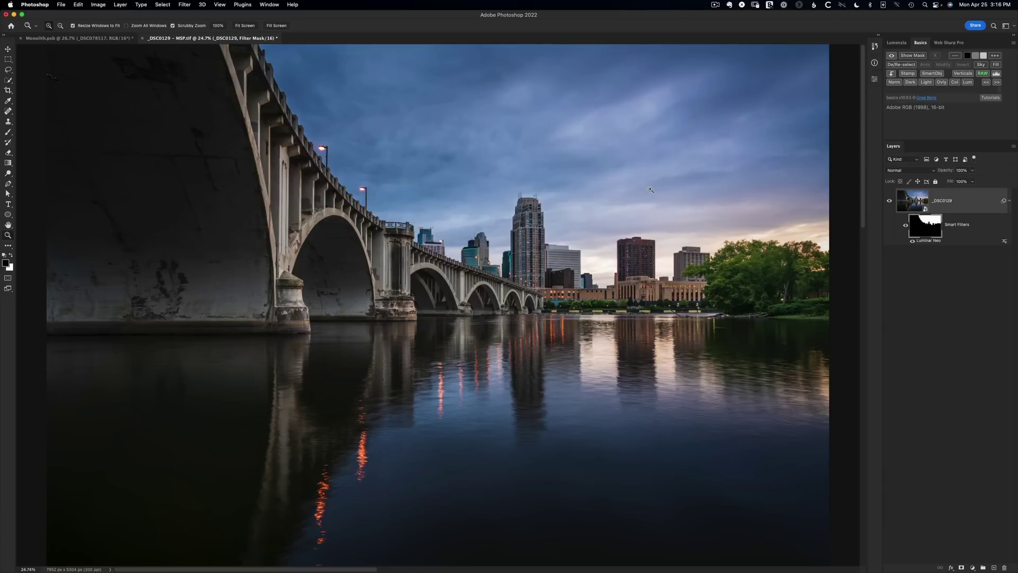
drag(376, 212, 445, 300)
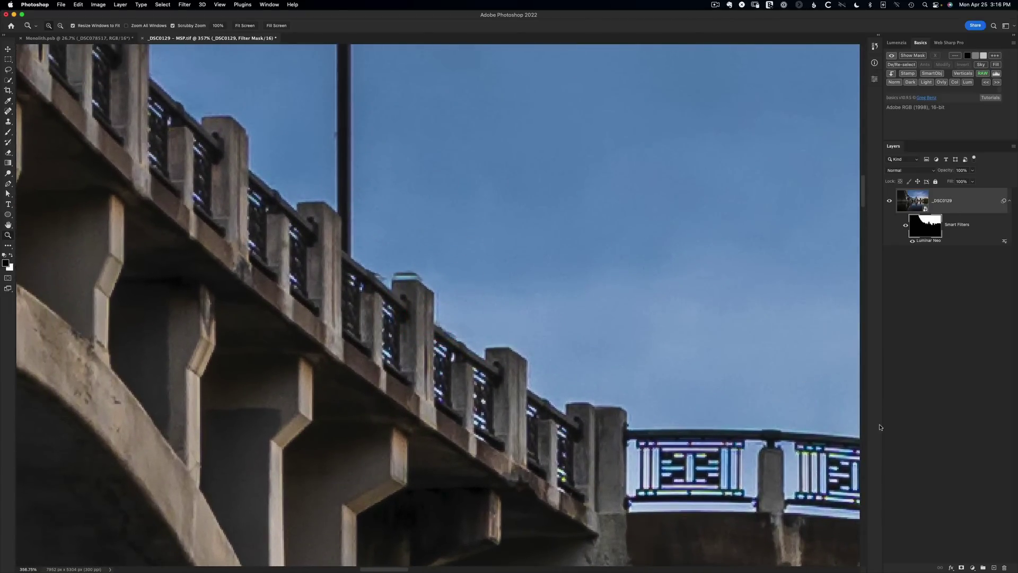
click(995, 568)
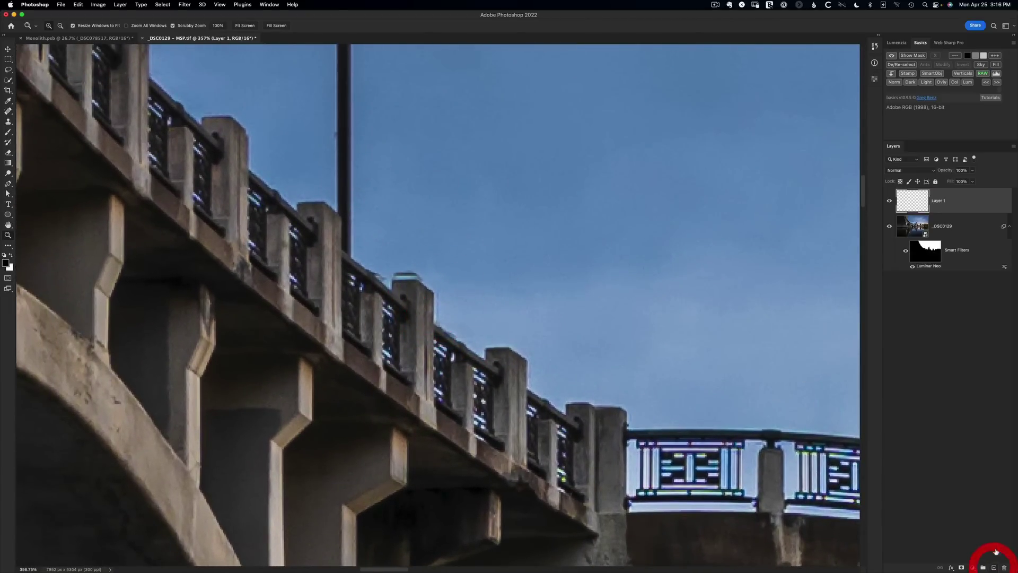
double_click(940, 201)
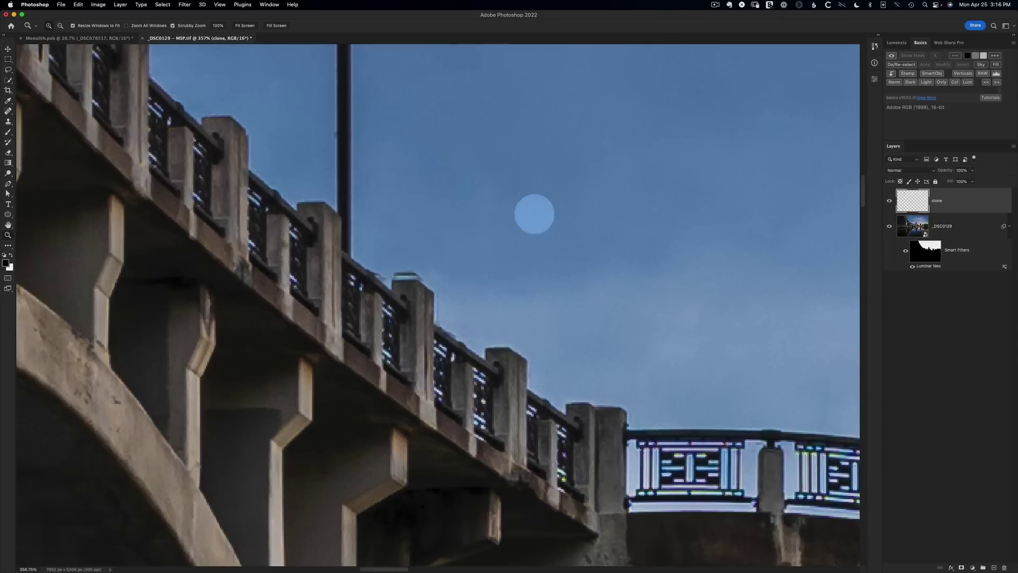
key(s)
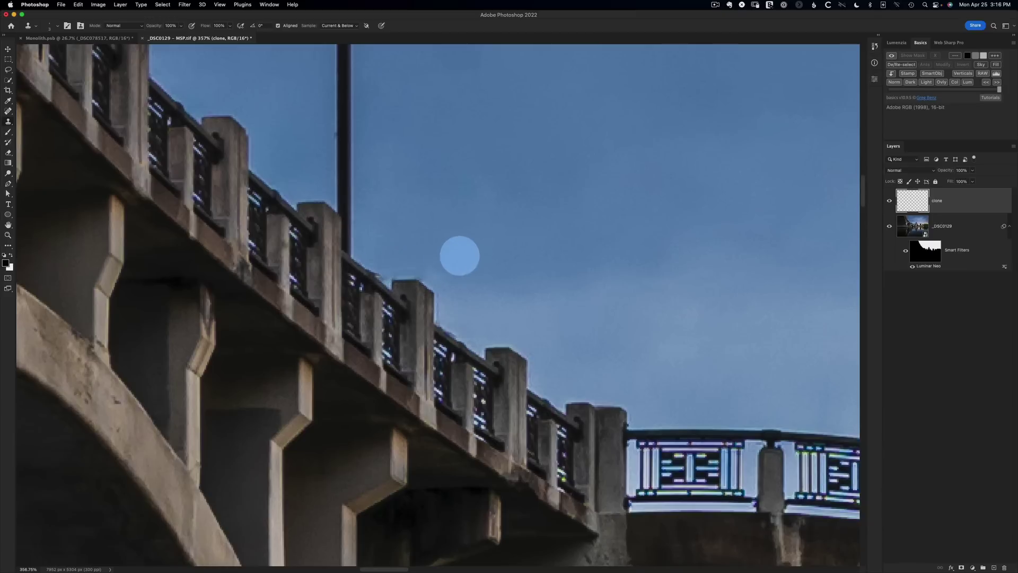
scroll(441, 256, down, 6)
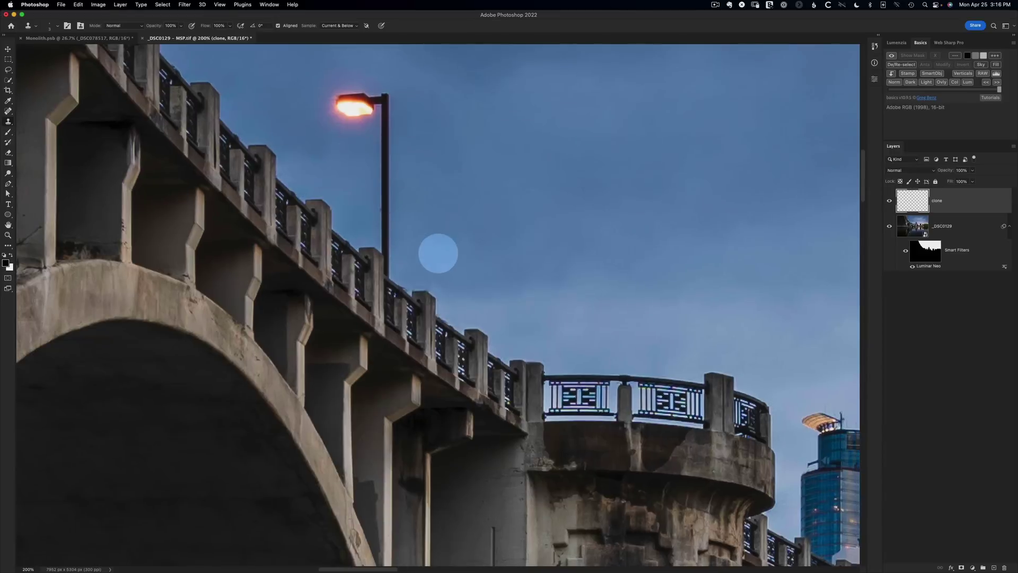
scroll(625, 271, right, 4)
scroll(324, 258, right, 7)
scroll(477, 298, up, 1)
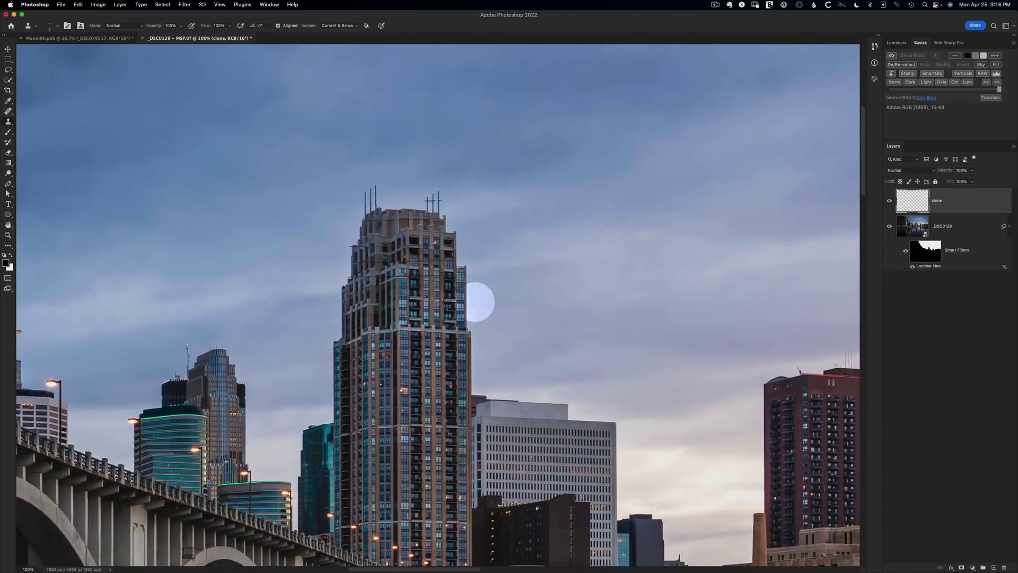
key(super+equal)
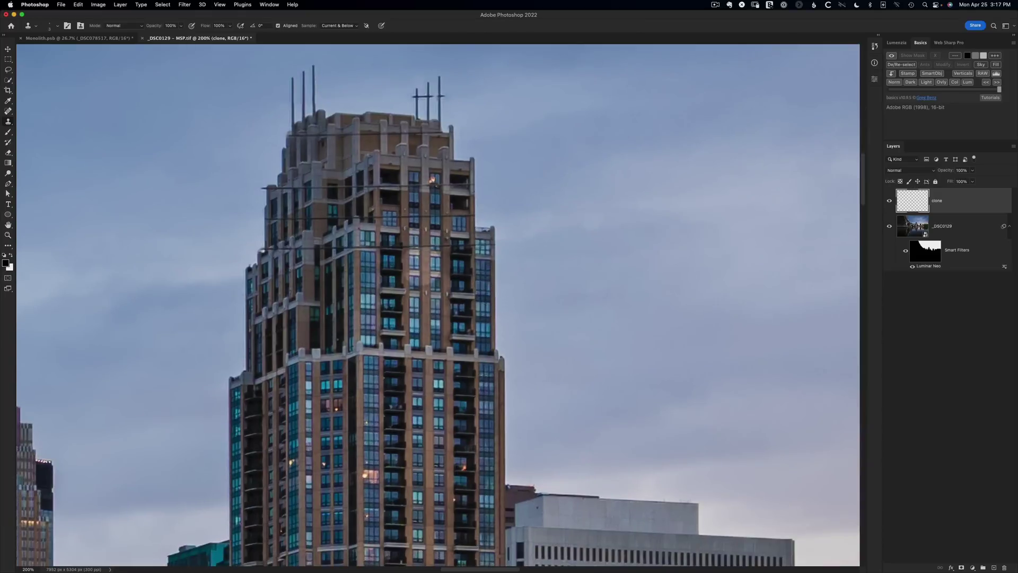
scroll(420, 266, up, 3)
scroll(421, 266, left, 2)
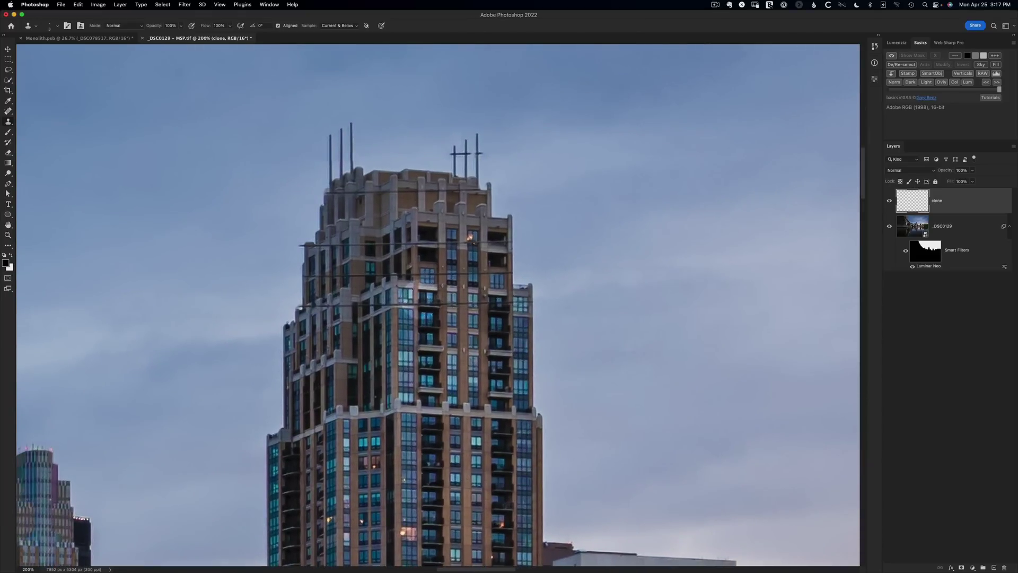
scroll(439, 279, up, 5)
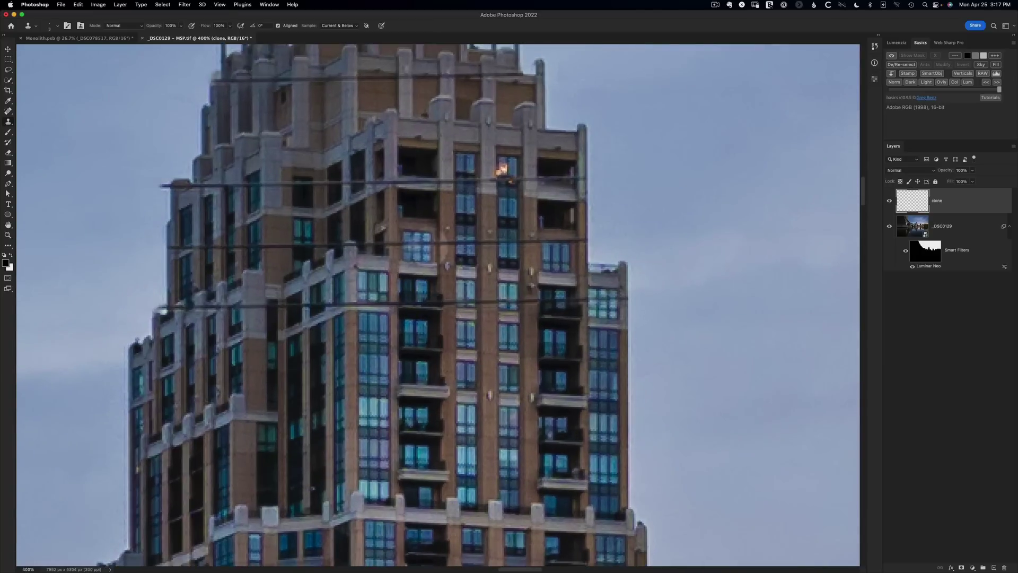
scroll(438, 280, up, 6)
scroll(439, 279, left, 1)
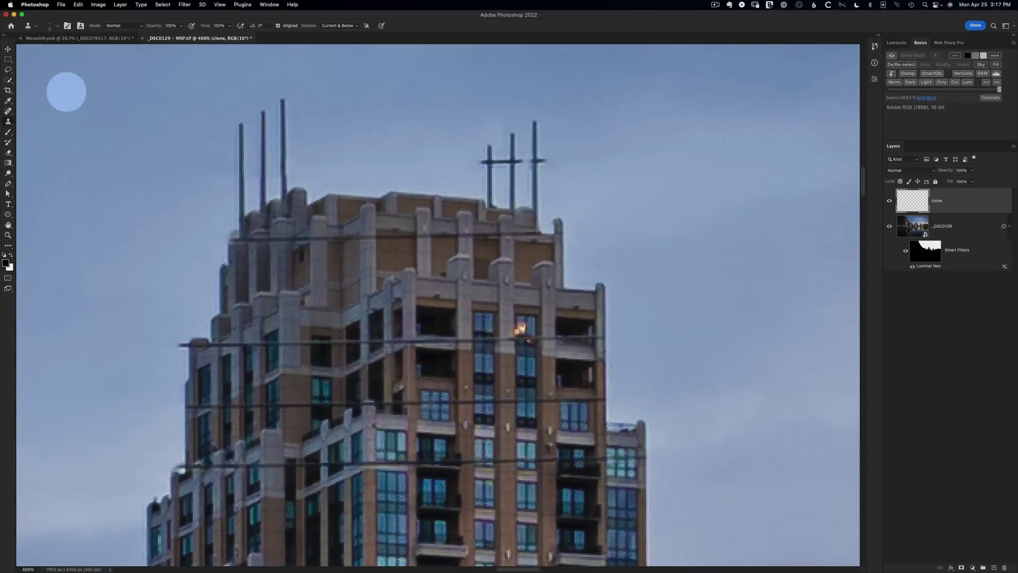
key(j)
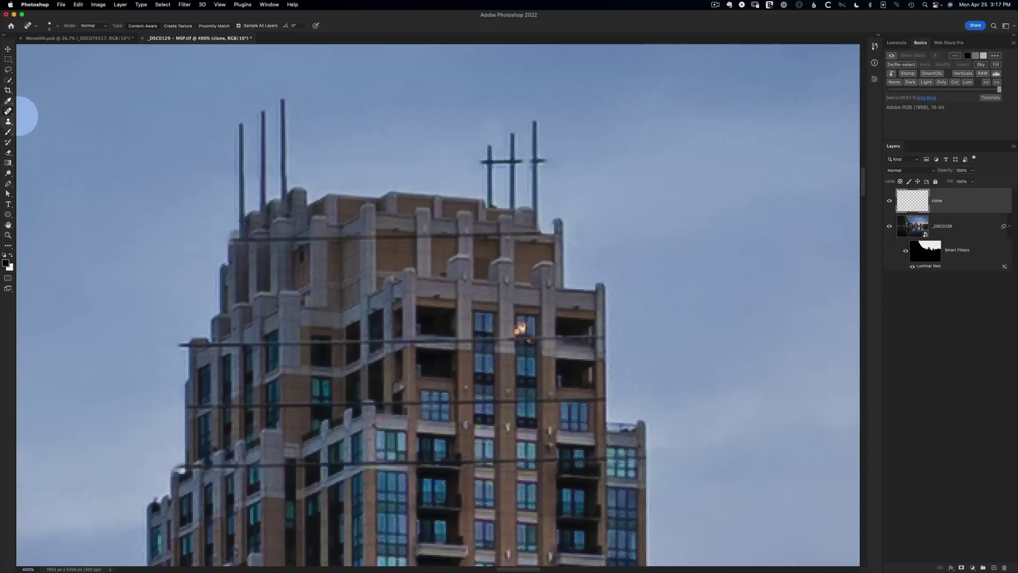
key(s)
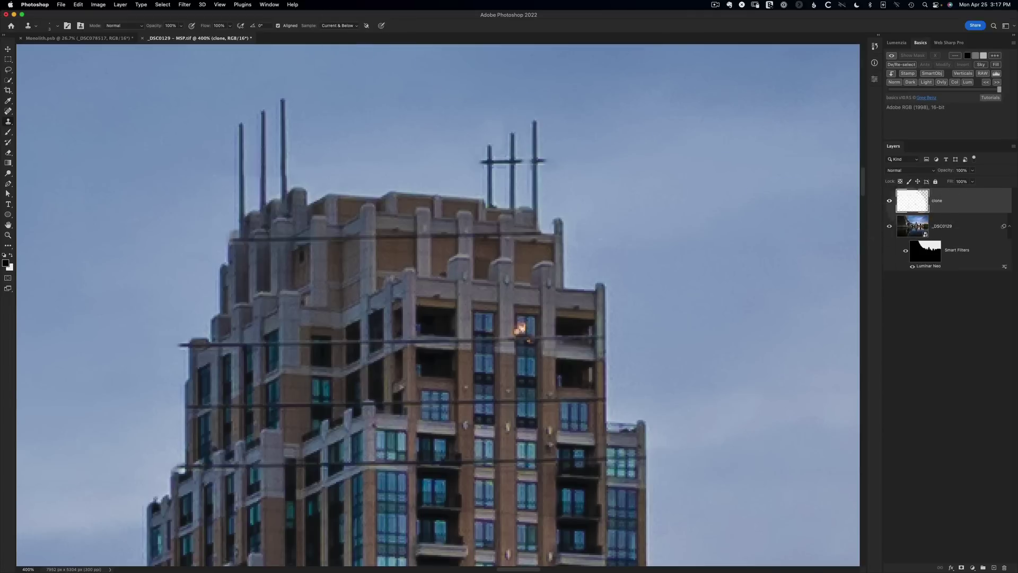
Step: Spot-heal the antenna crossbar, the dark spots between the antennas, and the rooftop wire
click(9, 111)
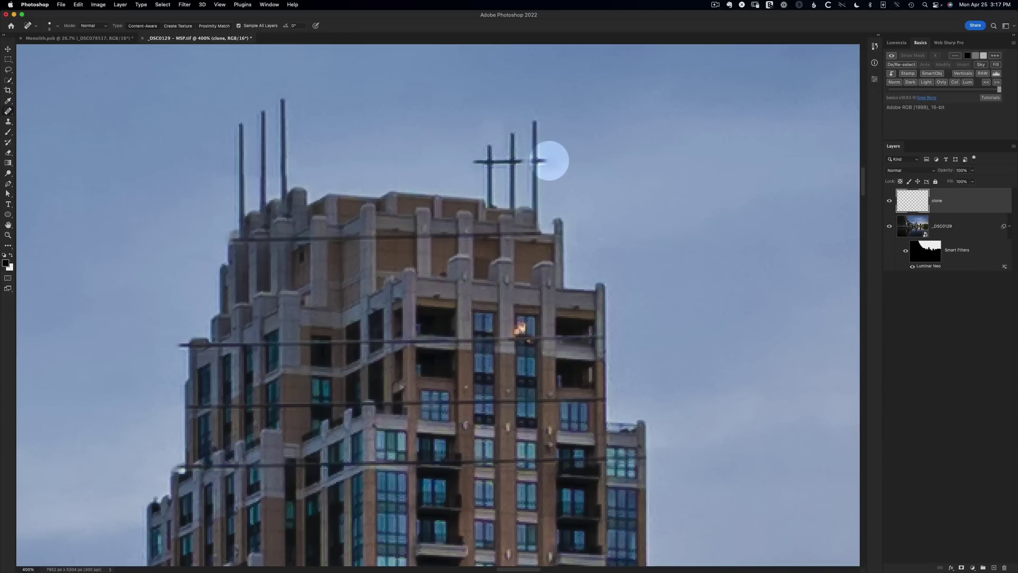
drag(549, 161, 549, 161)
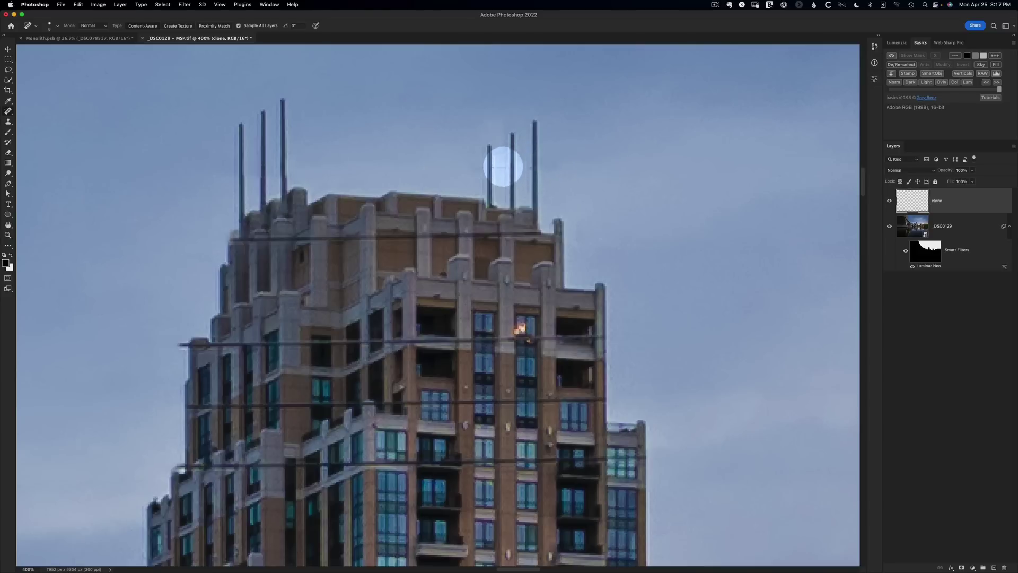
click(500, 168)
click(524, 167)
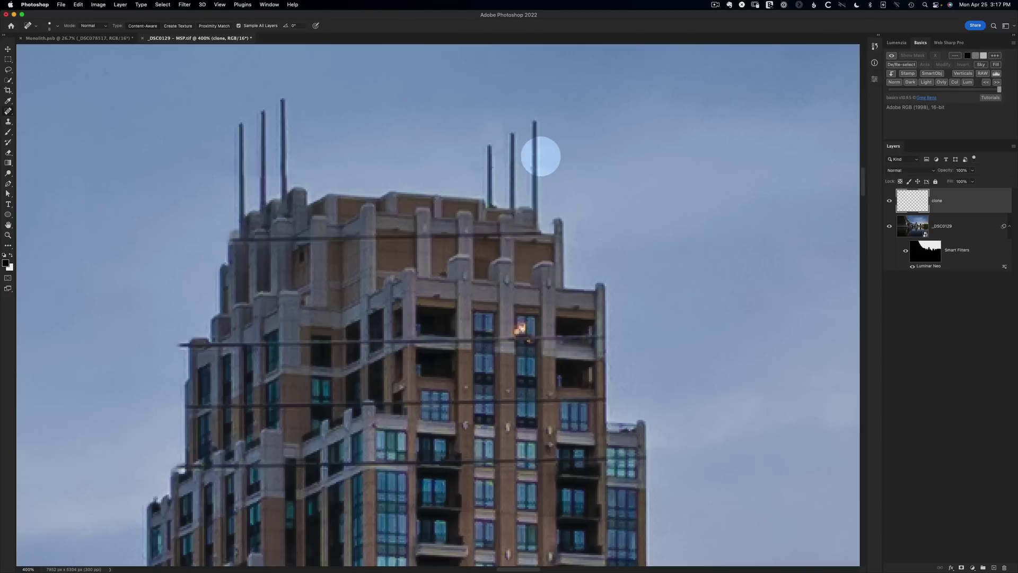
click(496, 168)
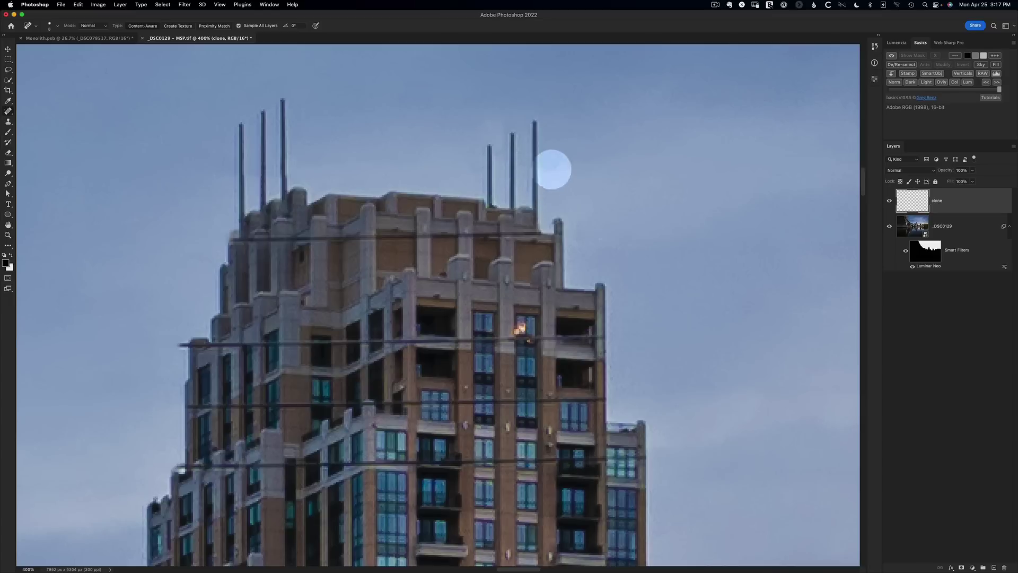
drag(487, 231, 509, 199)
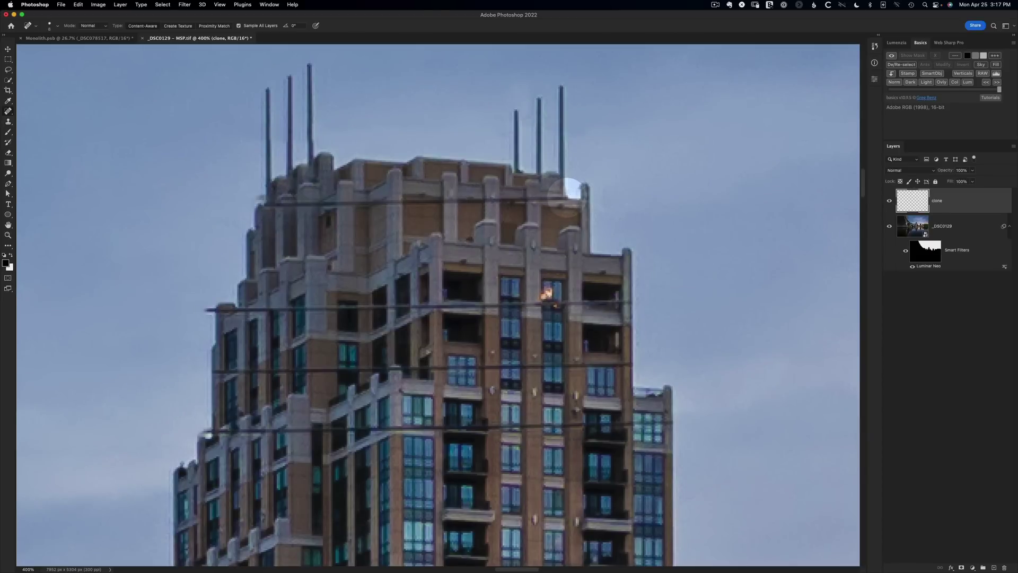
shift+click(567, 196)
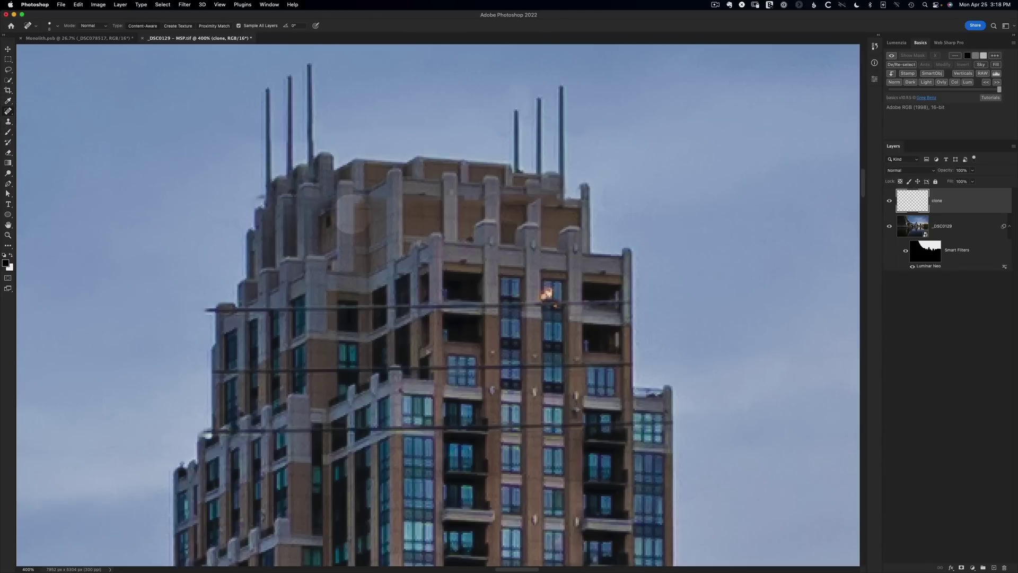
Step: Spot-heal the horizontal wires and wire stubs running across the tower's upper facade
scroll(424, 206, down, 2)
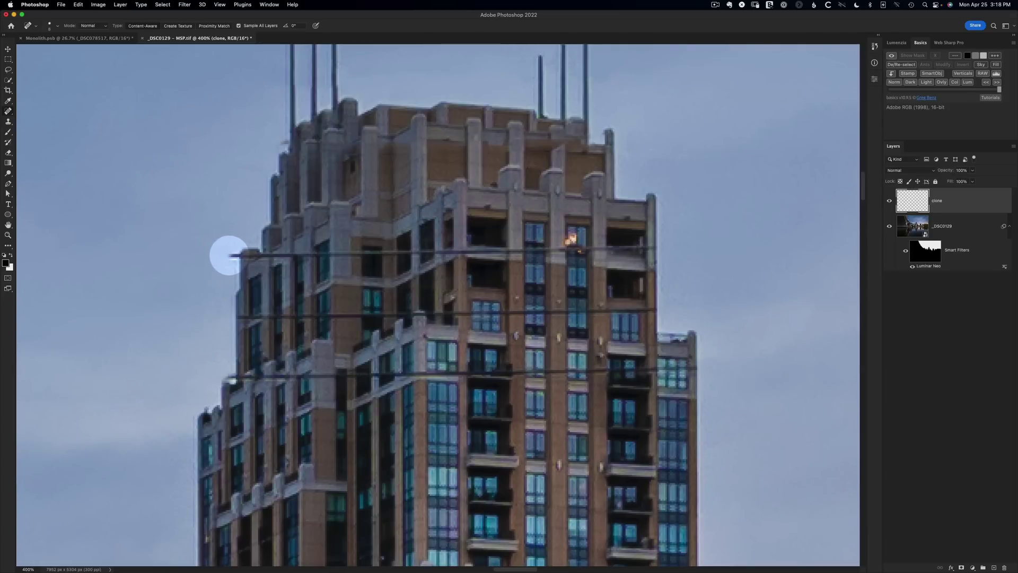
drag(229, 256, 657, 247)
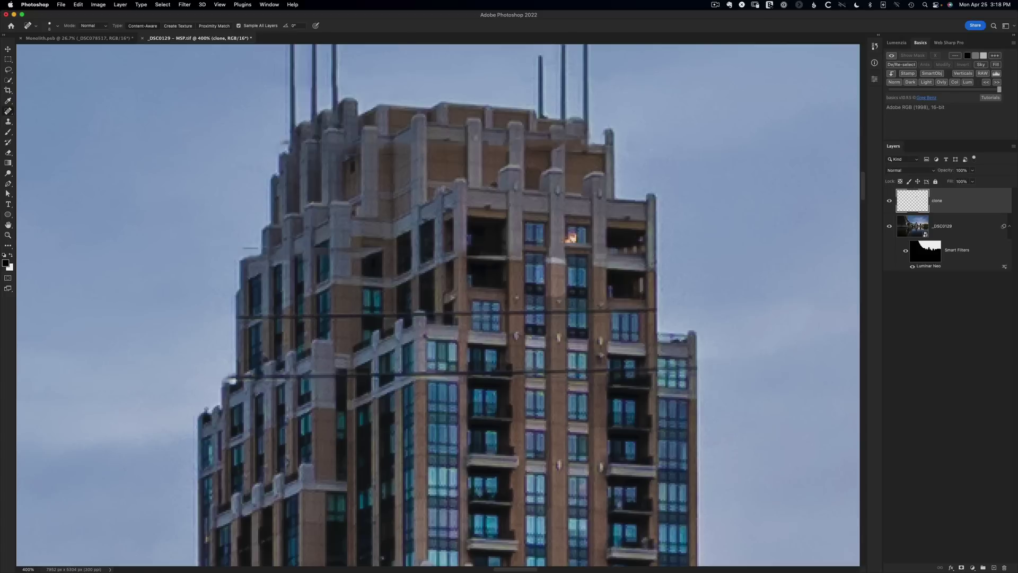
click(242, 244)
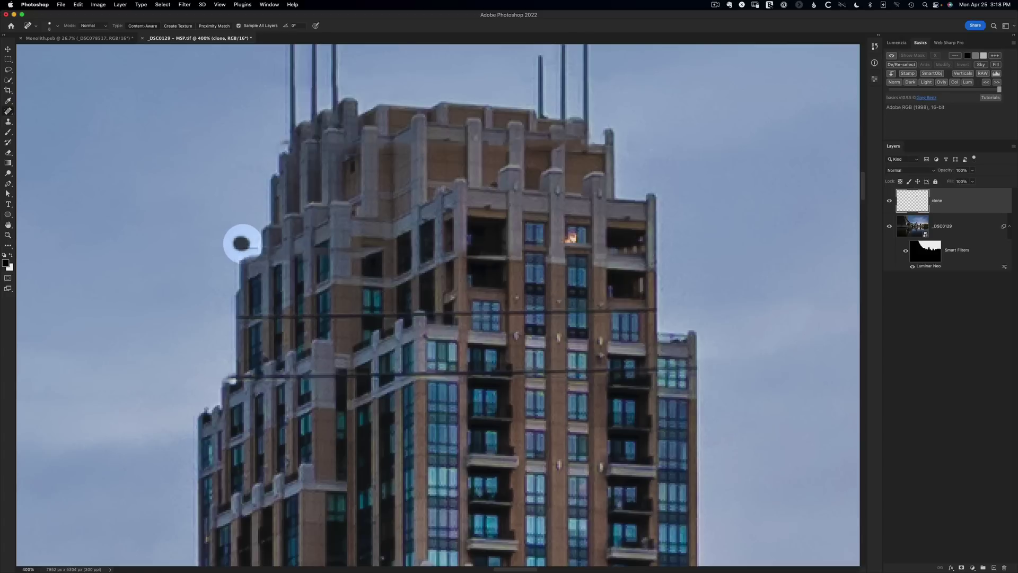
click(345, 249)
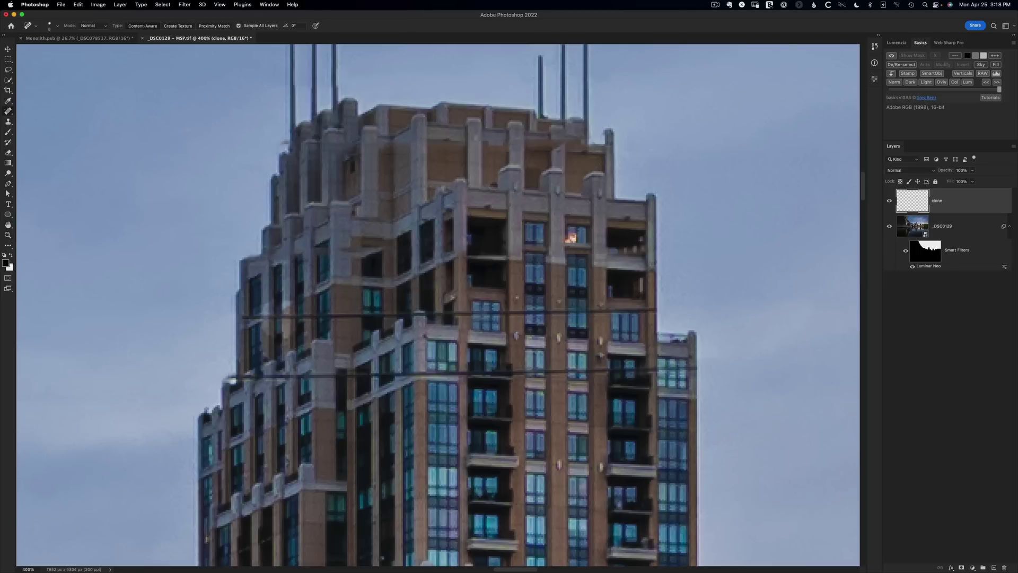
shift+click(657, 310)
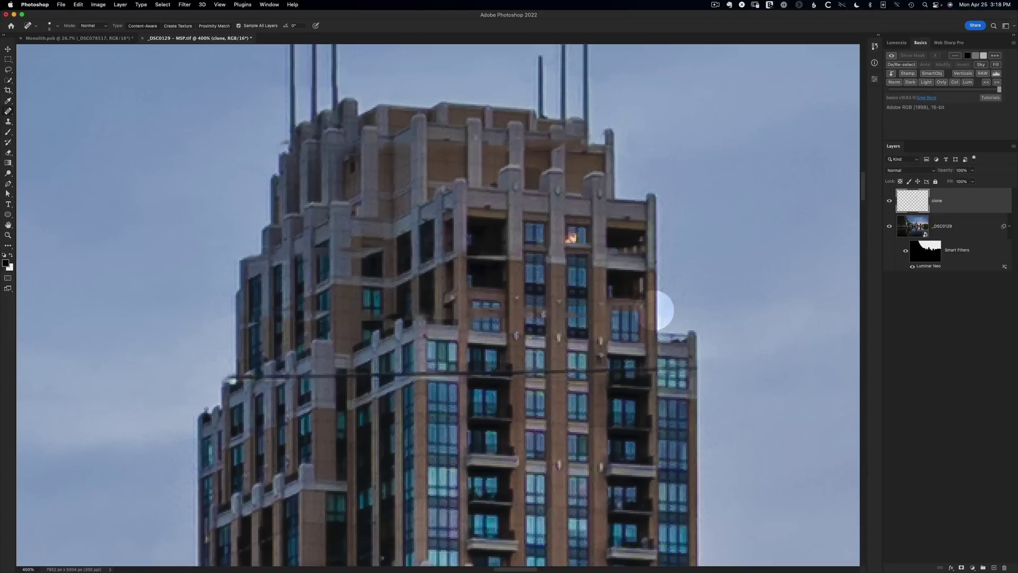
scroll(584, 265, down, 5)
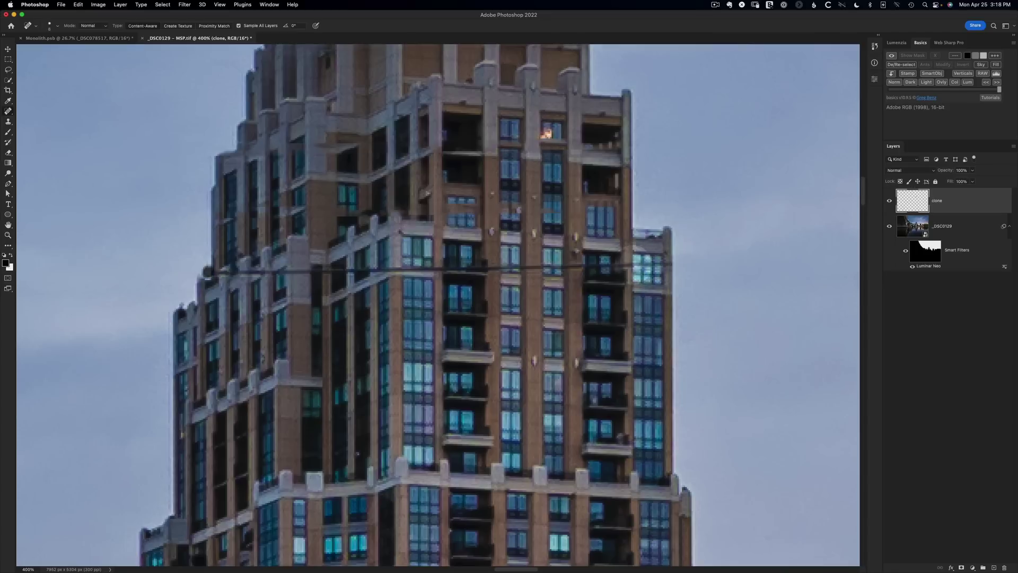
shift+click(639, 265)
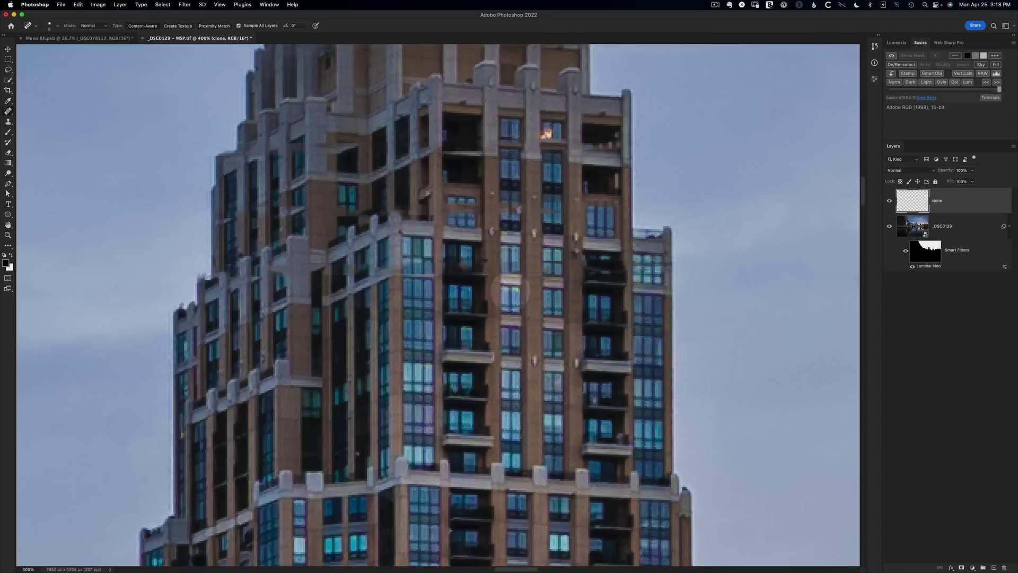
scroll(435, 305, down, 5)
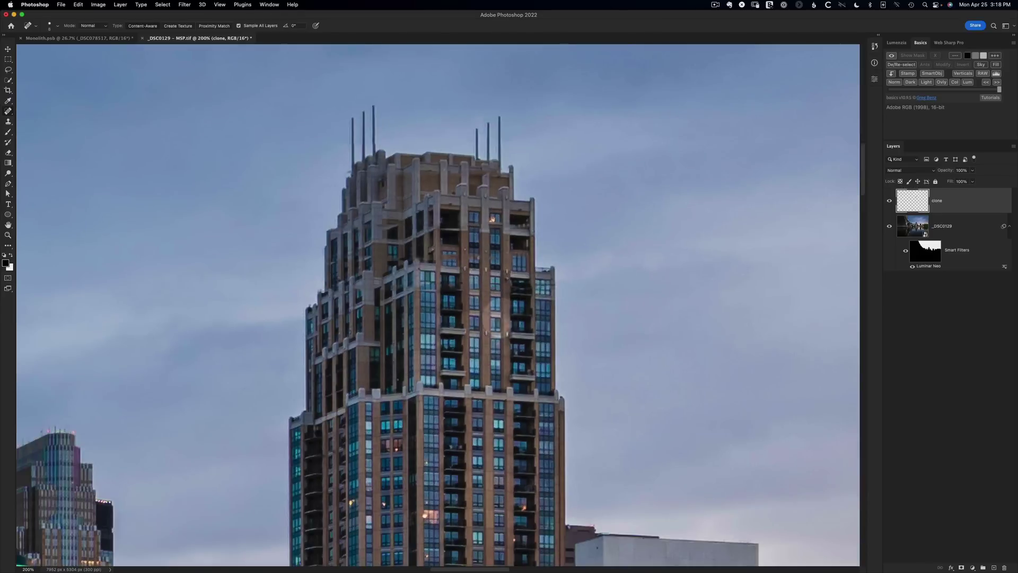
Step: Heal the spot at the building's right edge and the blemishes in the upper-left sky
click(570, 285)
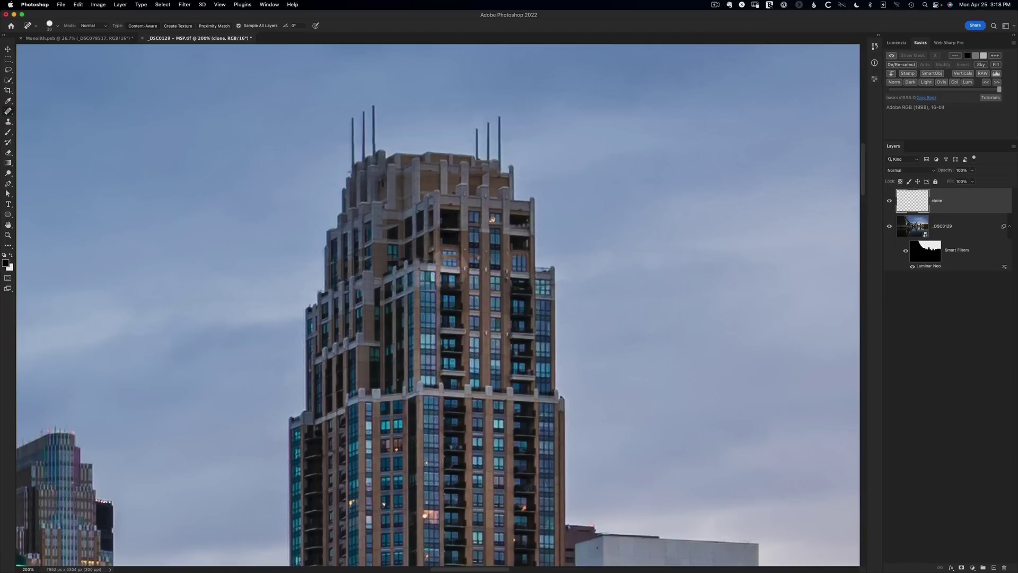
mouse_move(237, 122)
mouse_down()
mouse_move(157, 86)
mouse_move(141, 107)
mouse_up()
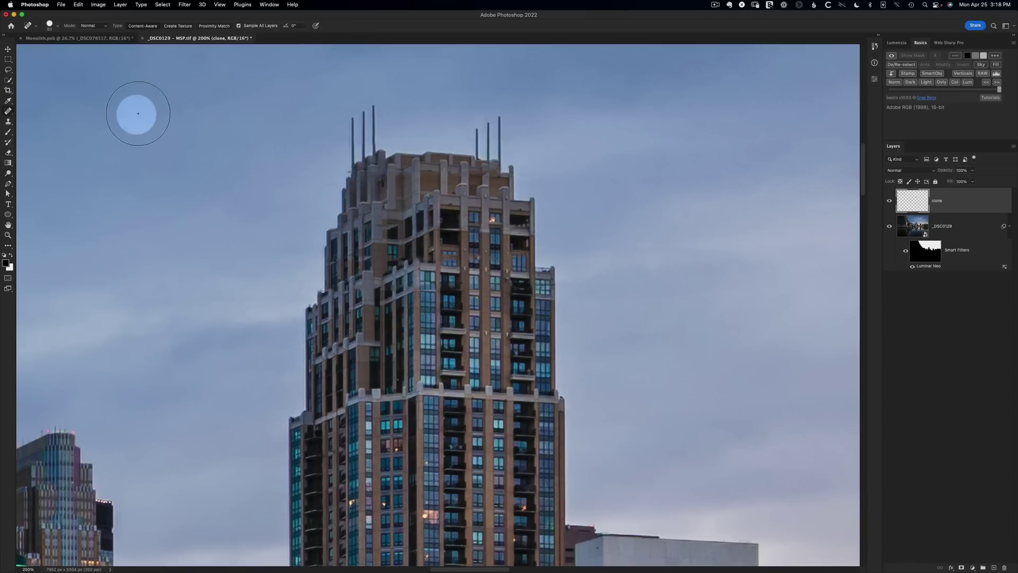
drag(136, 115, 134, 119)
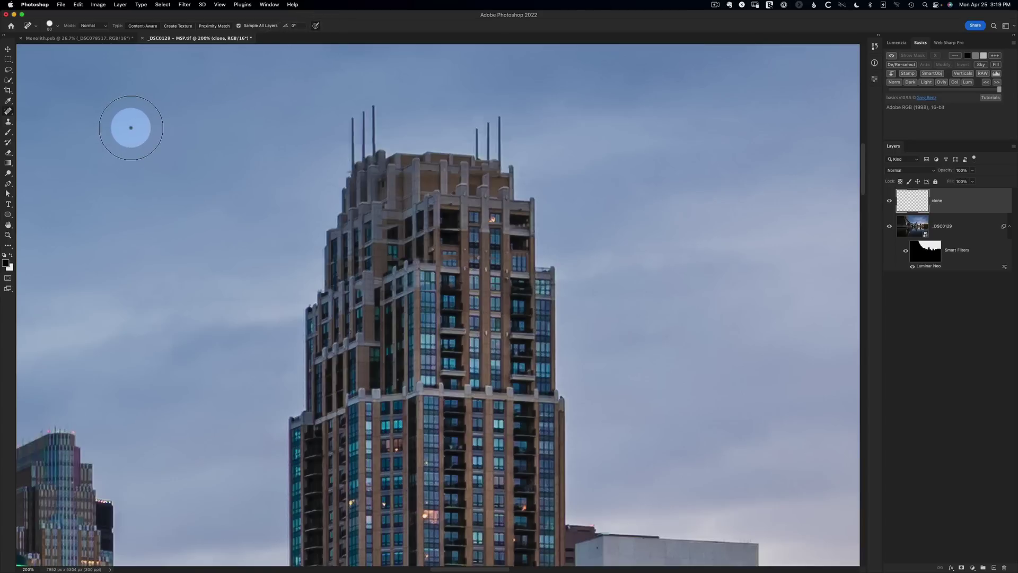
drag(131, 128, 131, 129)
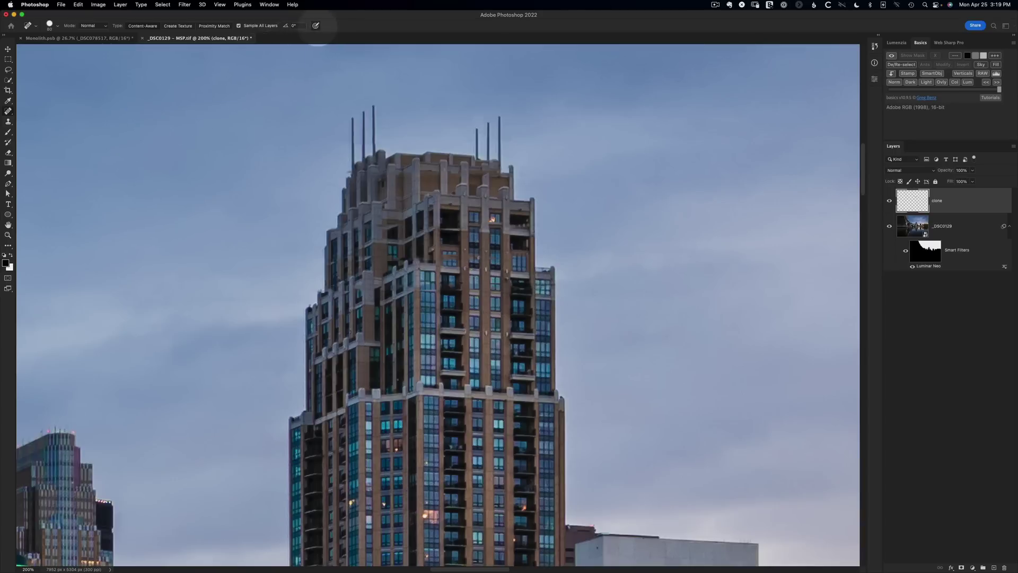
Step: Confirm the healing brush's Size control is set to Off in the brush settings
click(53, 26)
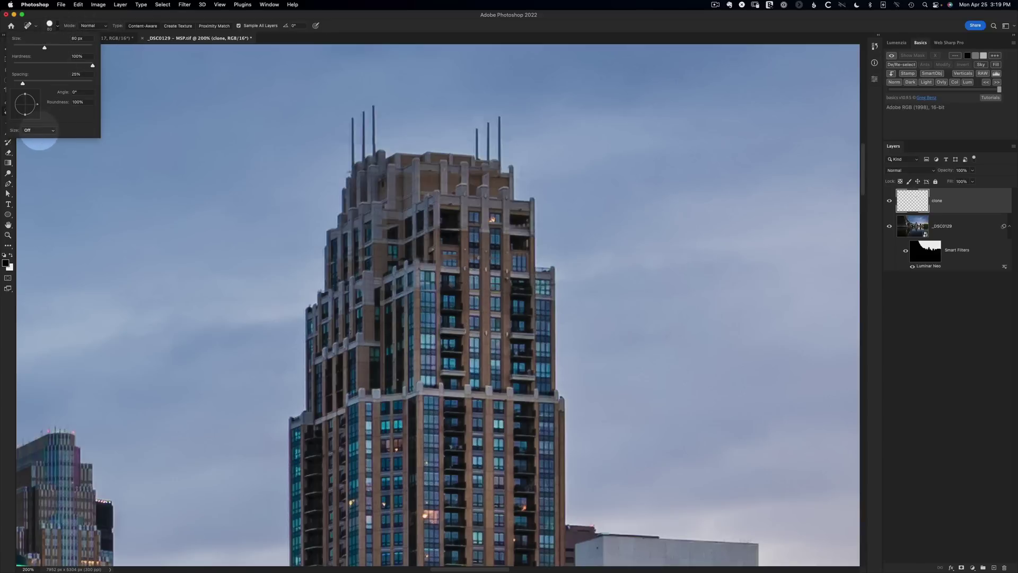
click(37, 130)
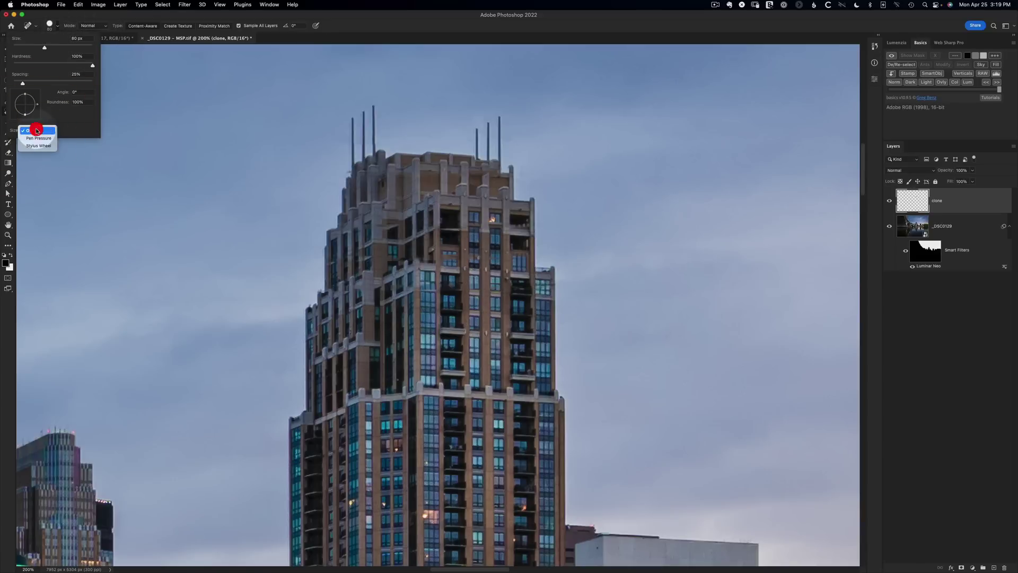
click(36, 130)
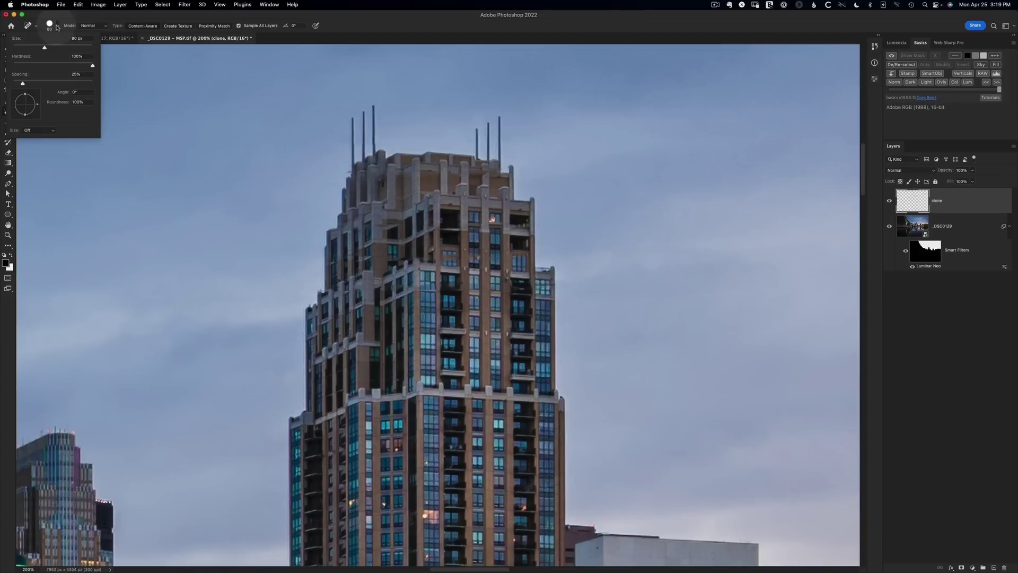
click(58, 27)
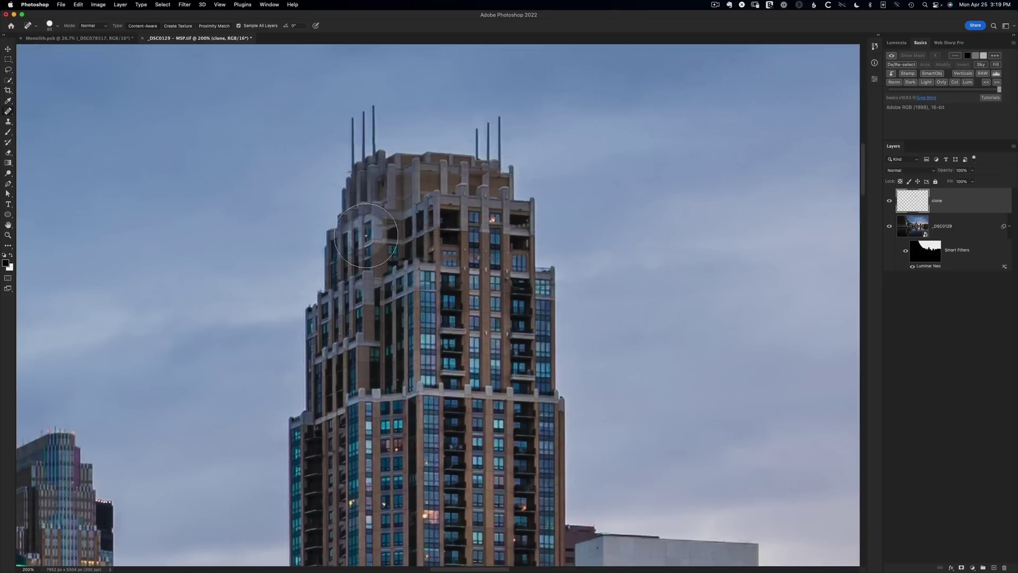
Step: Heal along the tower's upper-left edge, then zoom out to see the whole photo
mouse_move(348, 215)
mouse_down()
mouse_move(329, 216)
mouse_move(333, 227)
mouse_up()
key(super+0)
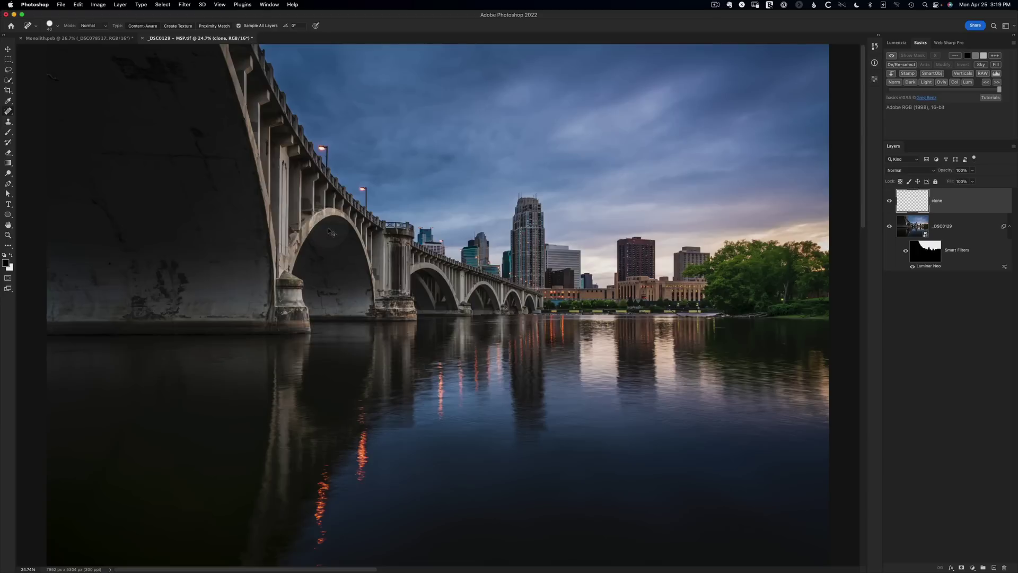
key(super+minus)
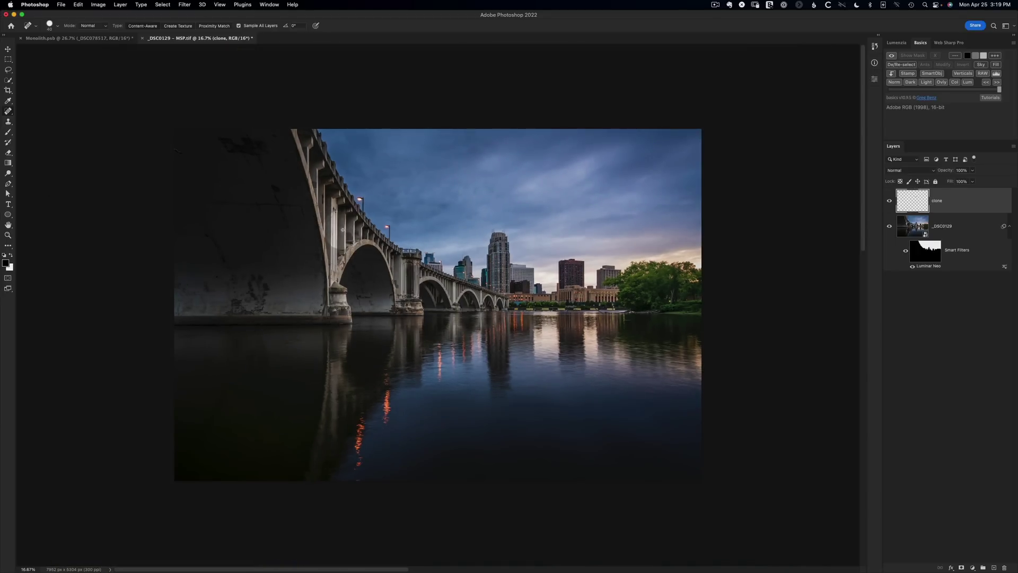
Step: Toggle the Luminar Neo filter and clone layer to compare, and inspect the sky mask
click(906, 252)
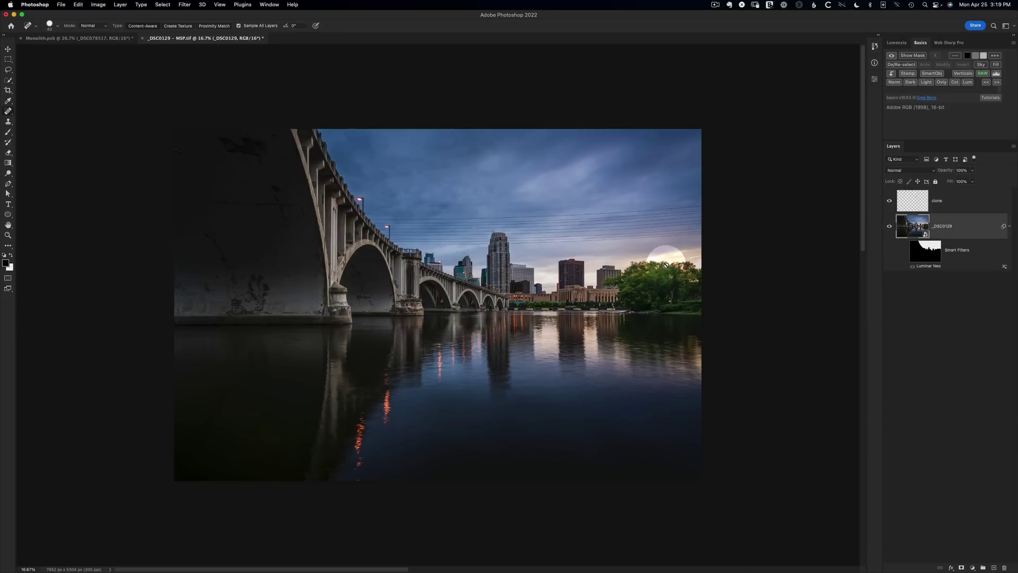
key(super+z)
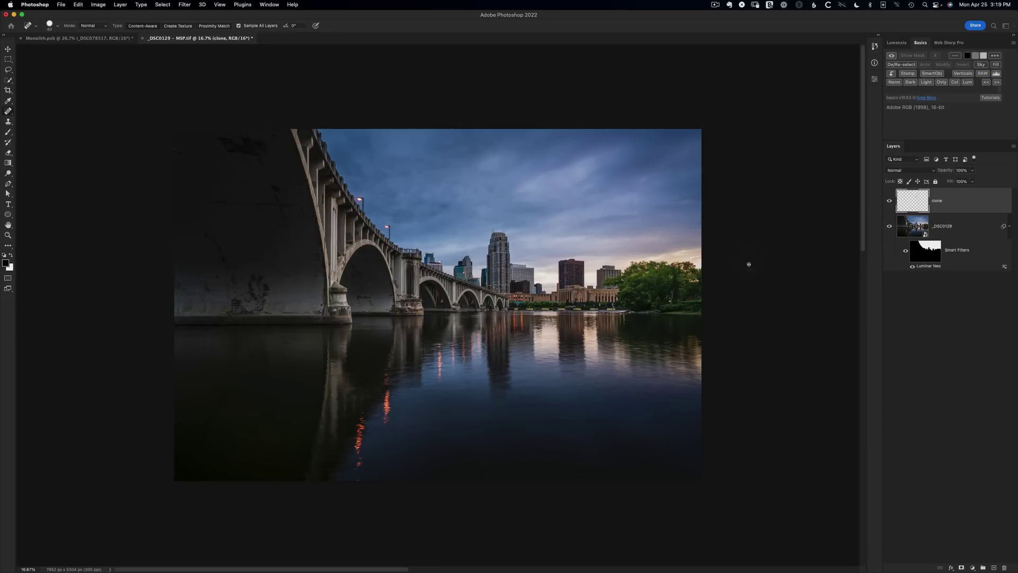
click(890, 202)
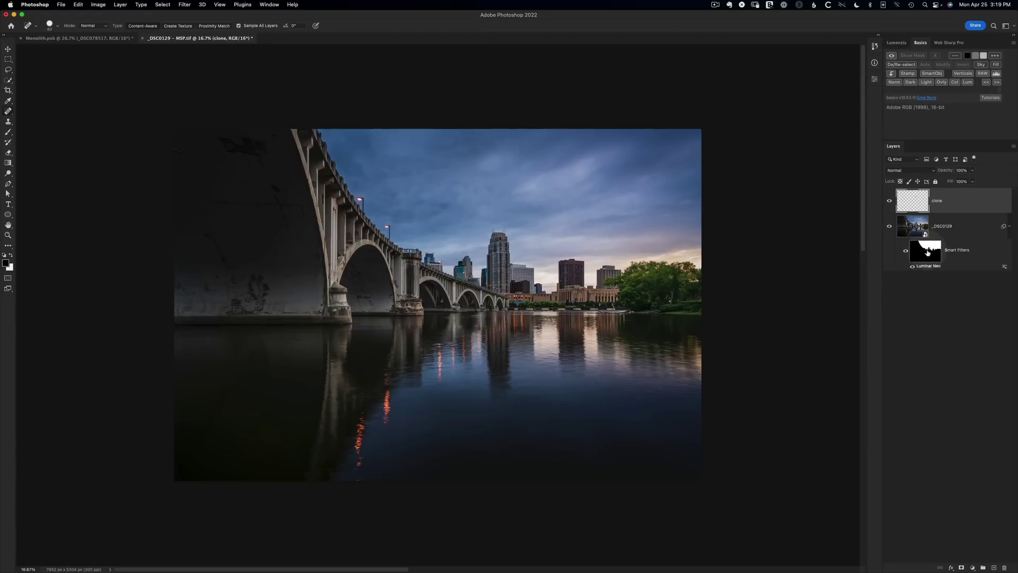
alt+click(927, 253)
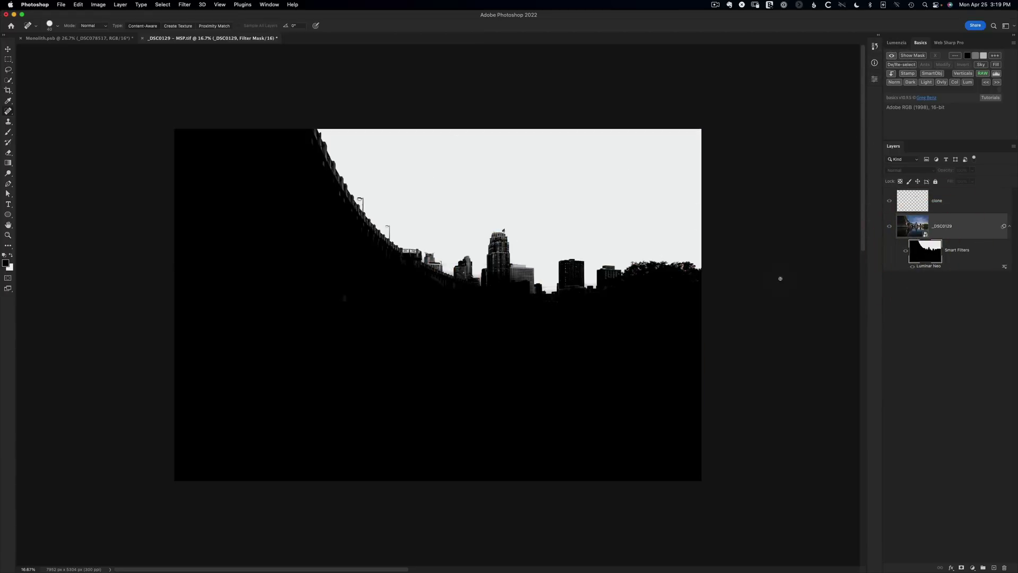
alt+click(926, 257)
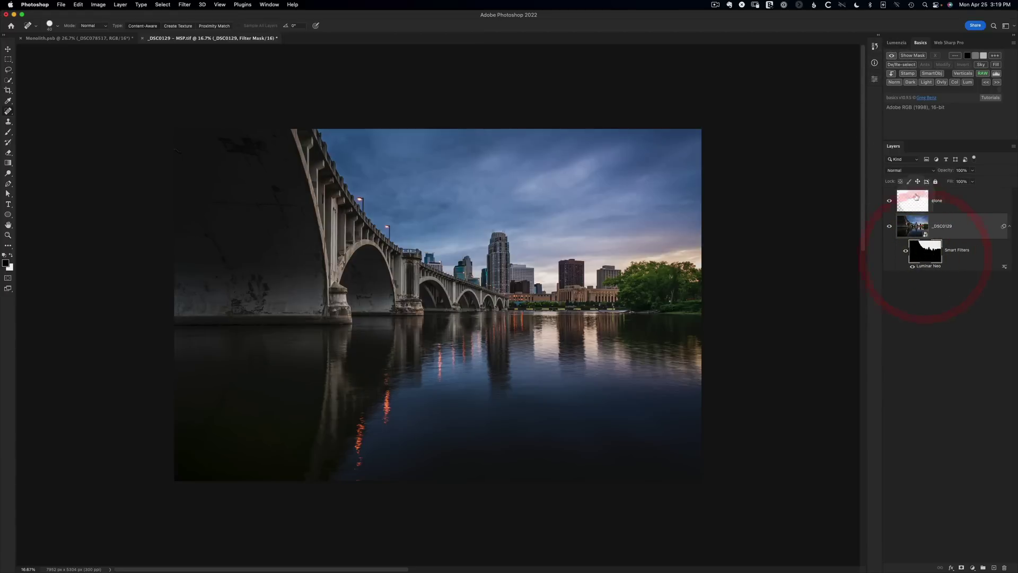